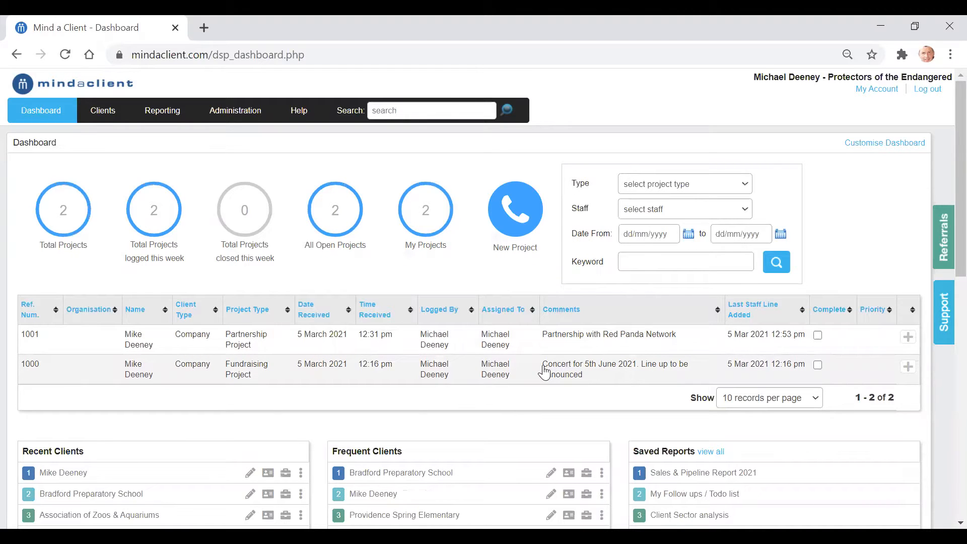
View the saved Sales & Pipeline Report 2021 from the dashboard, and close it.
scroll(544, 371, "down", 3)
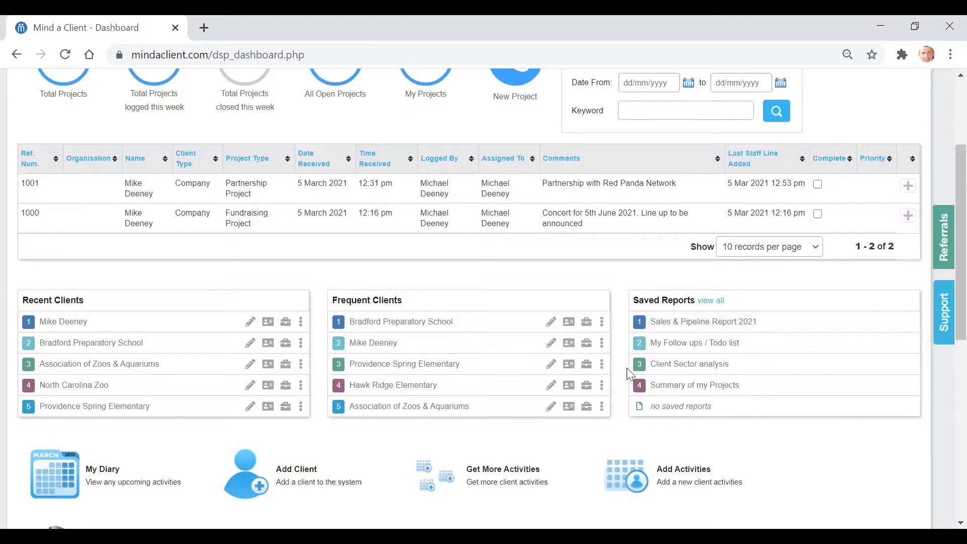
left_click(693, 328)
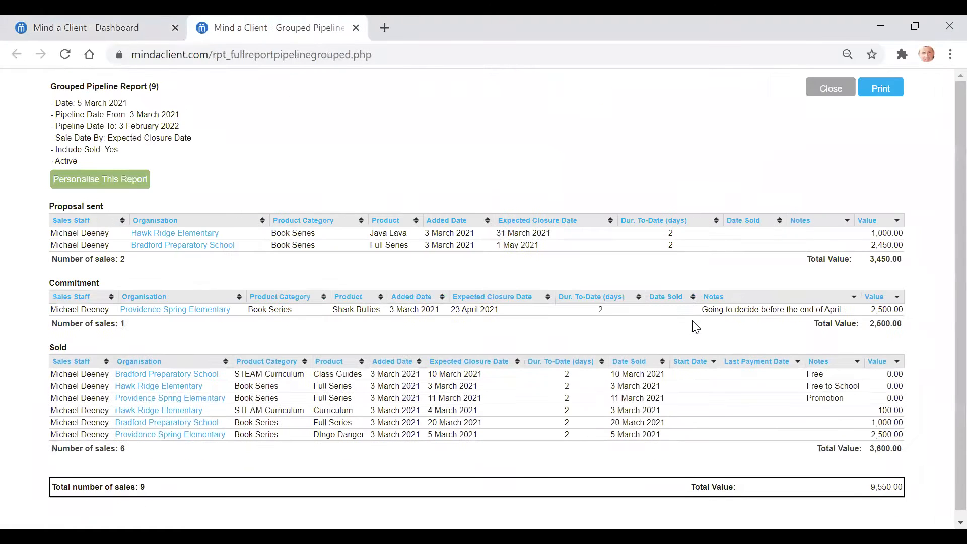
left_click(830, 90)
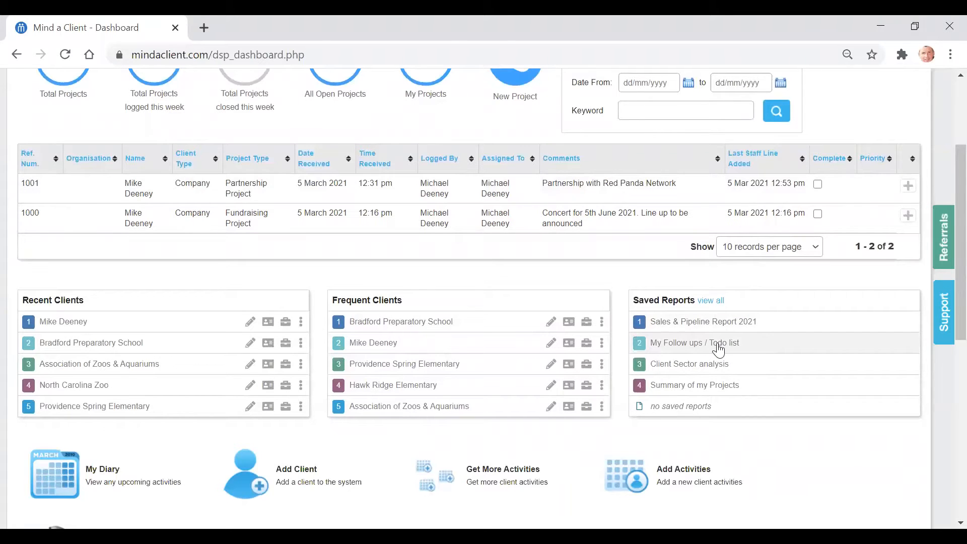
Open the saved Client Sector analysis report and display its business sector totals as a chart.
left_click(690, 365)
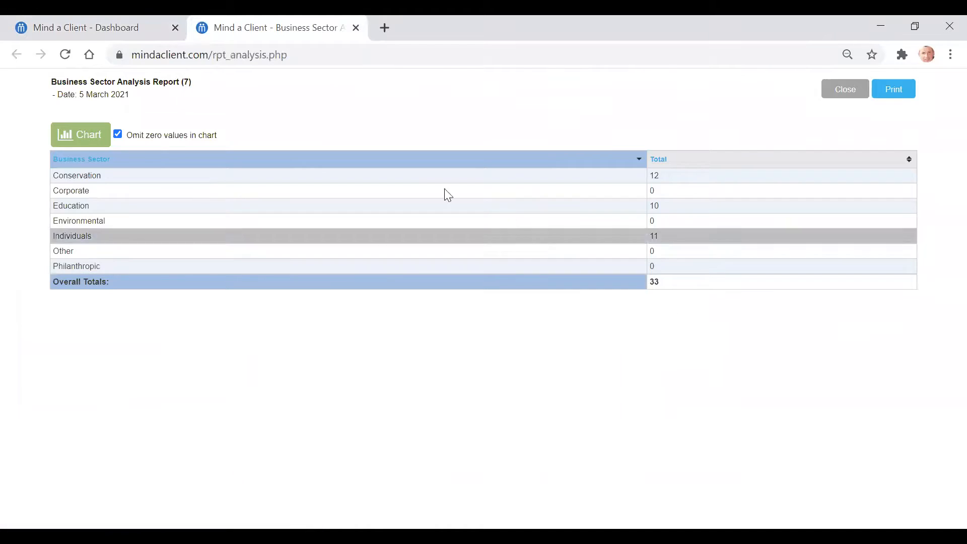
left_click(81, 135)
scroll(338, 190, "down", 2)
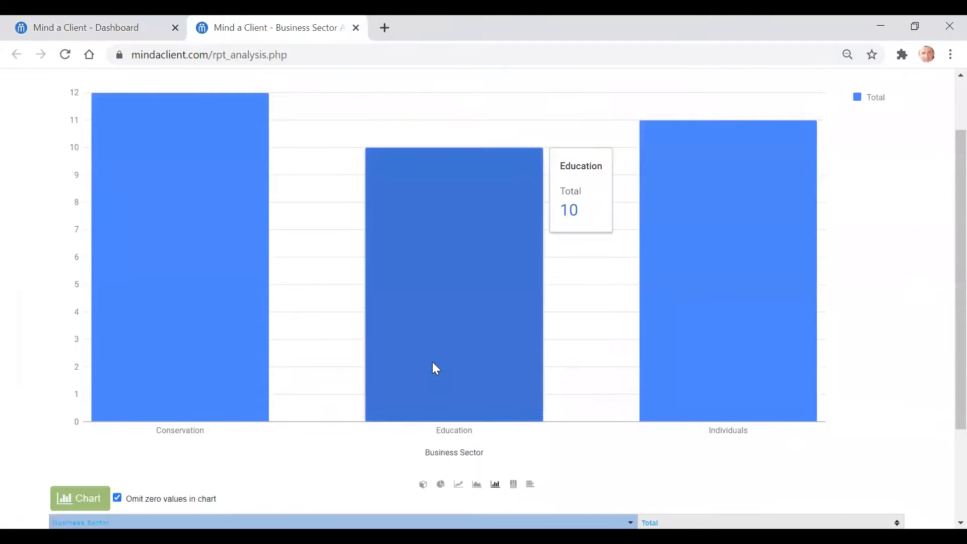
View the business sector chart as horizontal bar, column, area and 3D pie versions, and close the report.
left_click(531, 485)
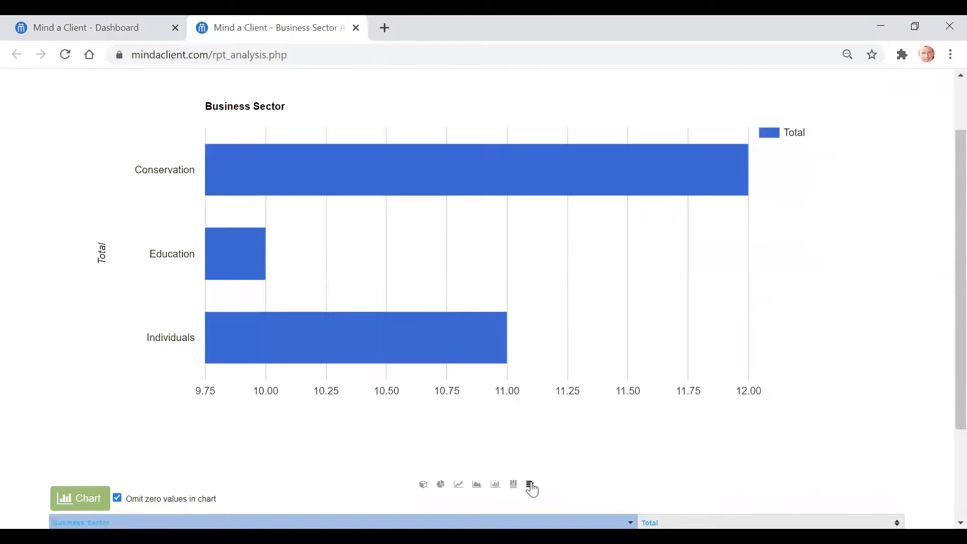
left_click(513, 487)
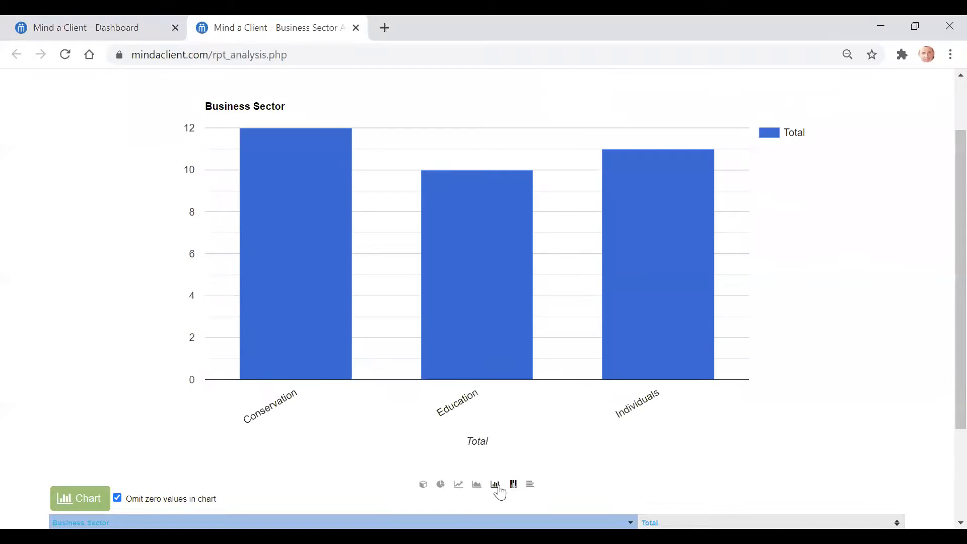
left_click(495, 486)
left_click(478, 485)
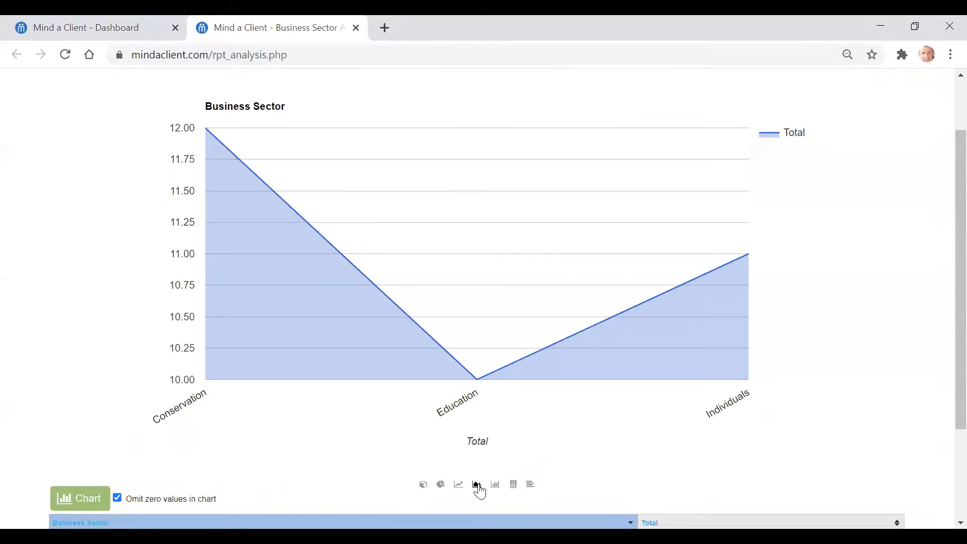
left_click(423, 485)
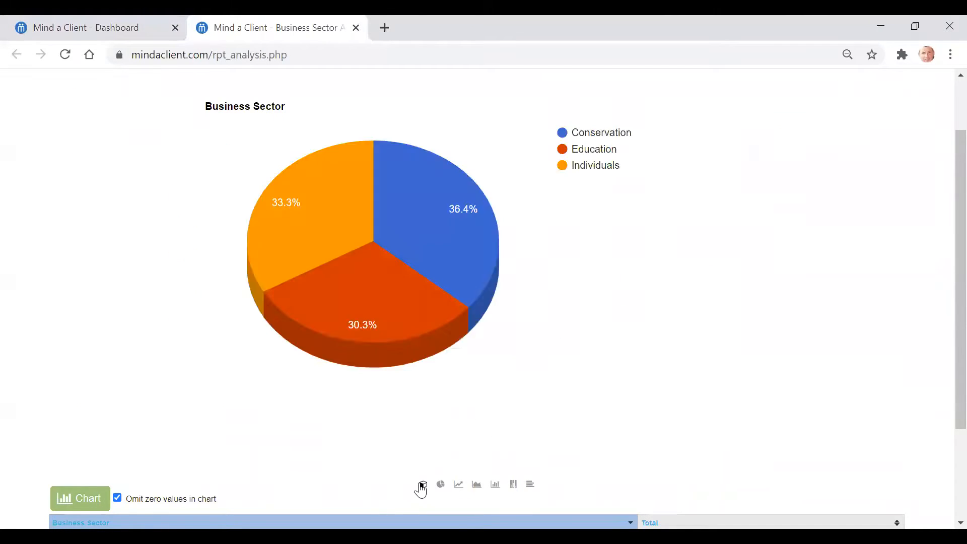
key("ctrl+w")
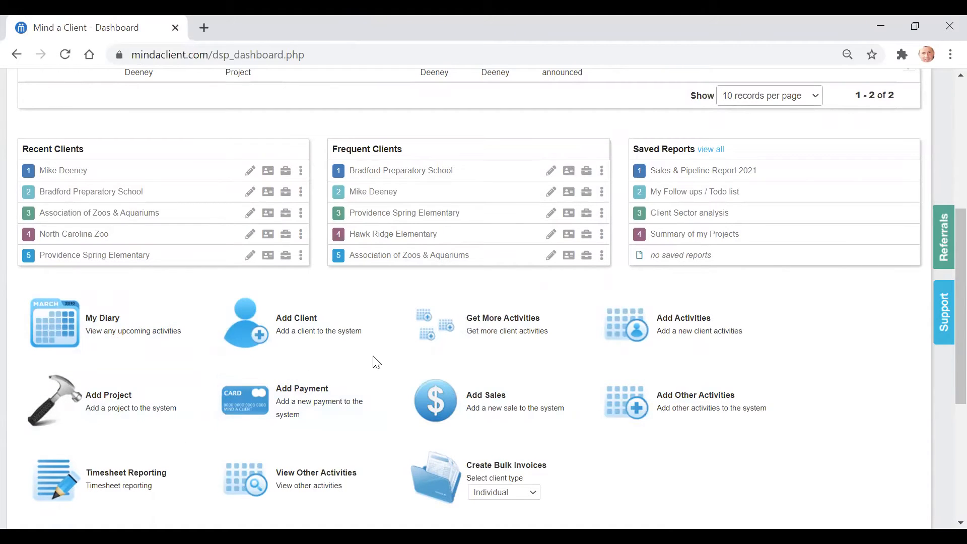
View the March 2021 calendar in My Diary and return to the dashboard.
left_click(80, 340)
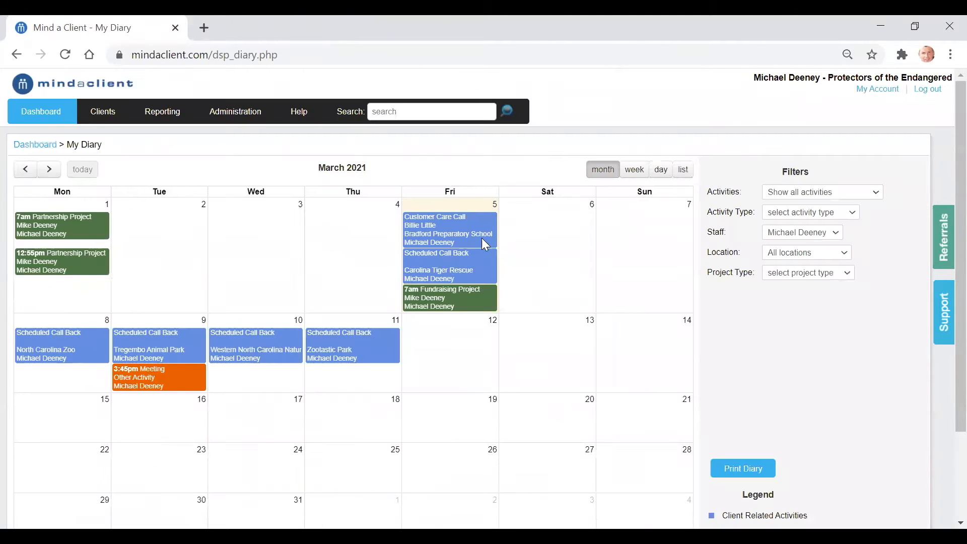
left_click(30, 112)
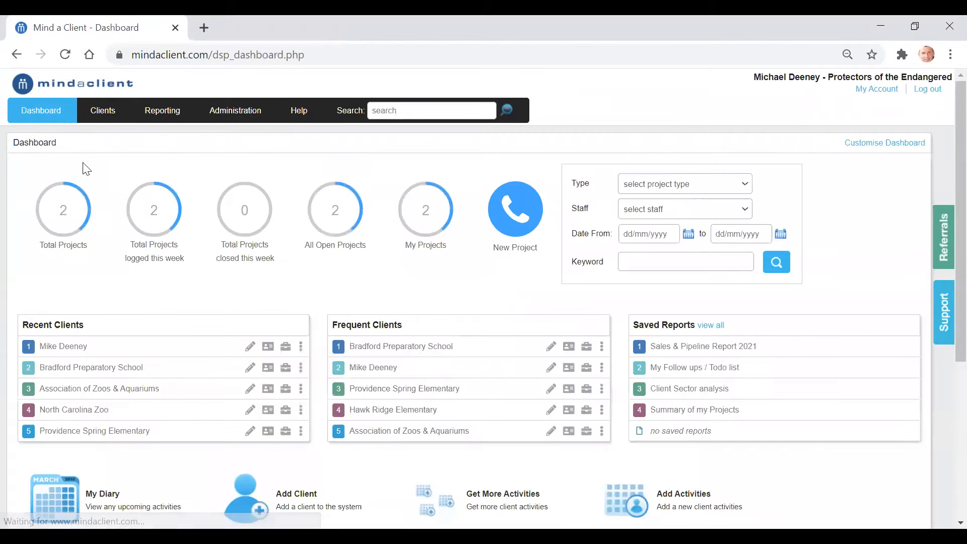
left_click(91, 220)
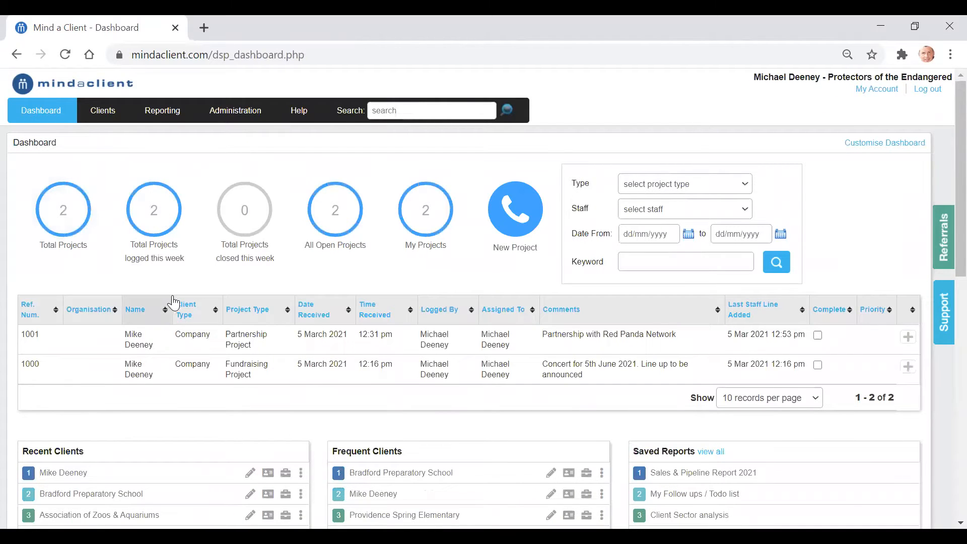
Review the dashboard's projects, client lists, shortcuts and outstanding activities for the next 7 days.
scroll(190, 308, "down", 1)
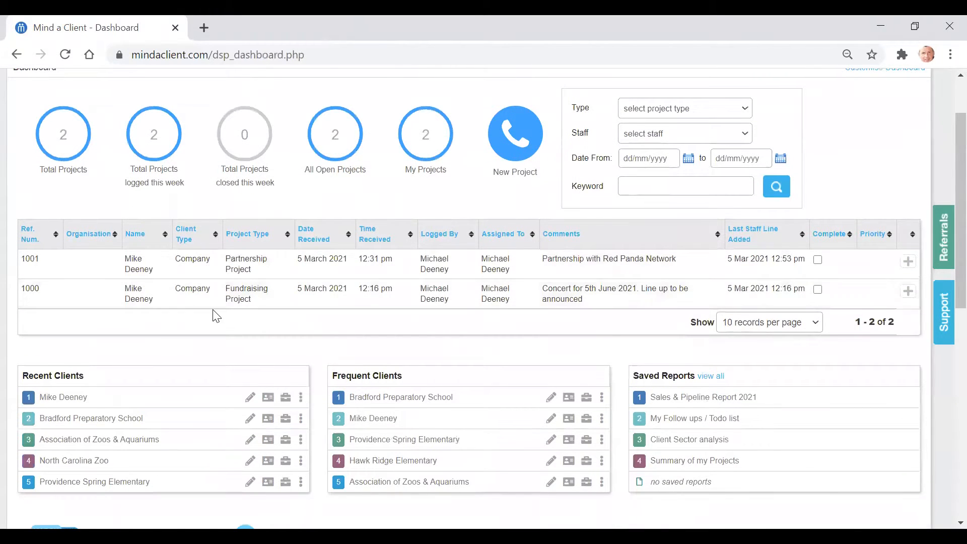
scroll(216, 317, "down", 4)
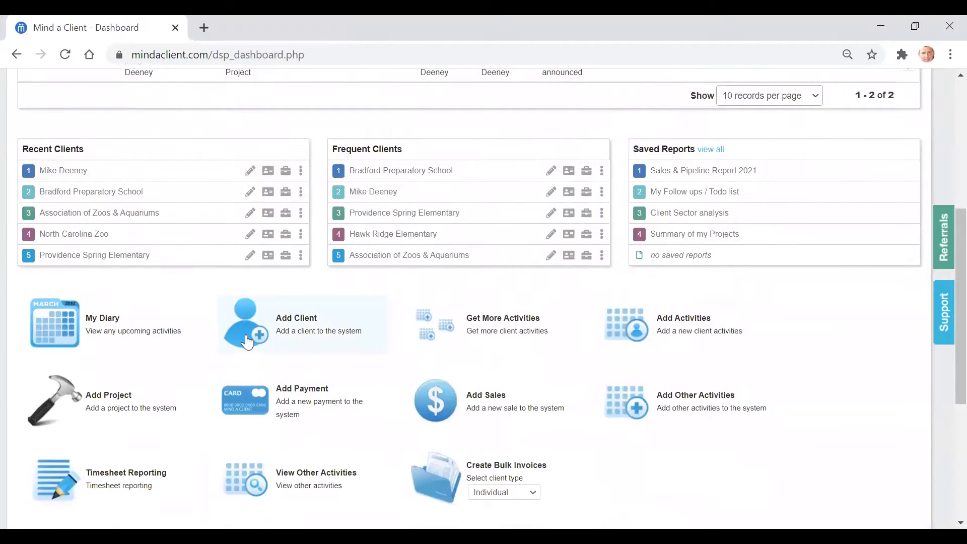
scroll(264, 353, "down", 4)
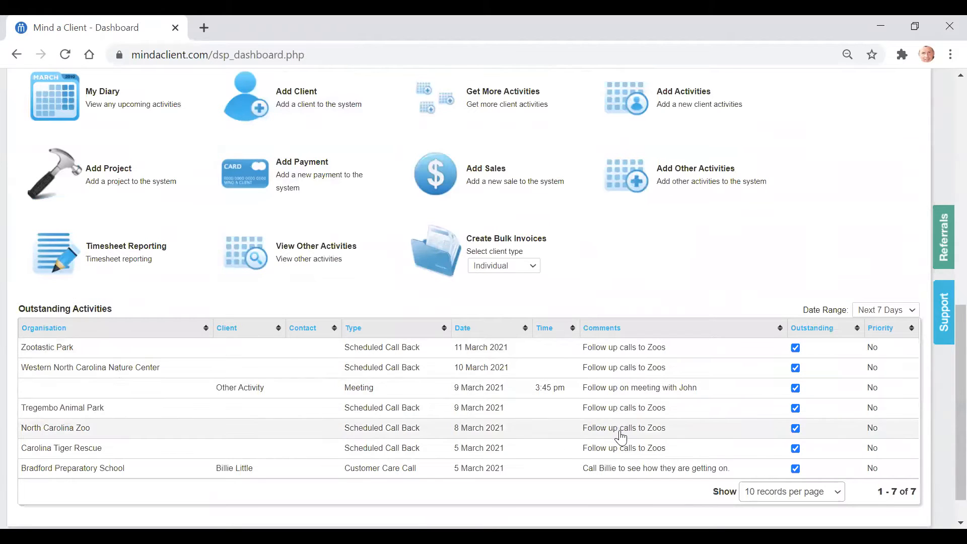
scroll(404, 424, "up", 5)
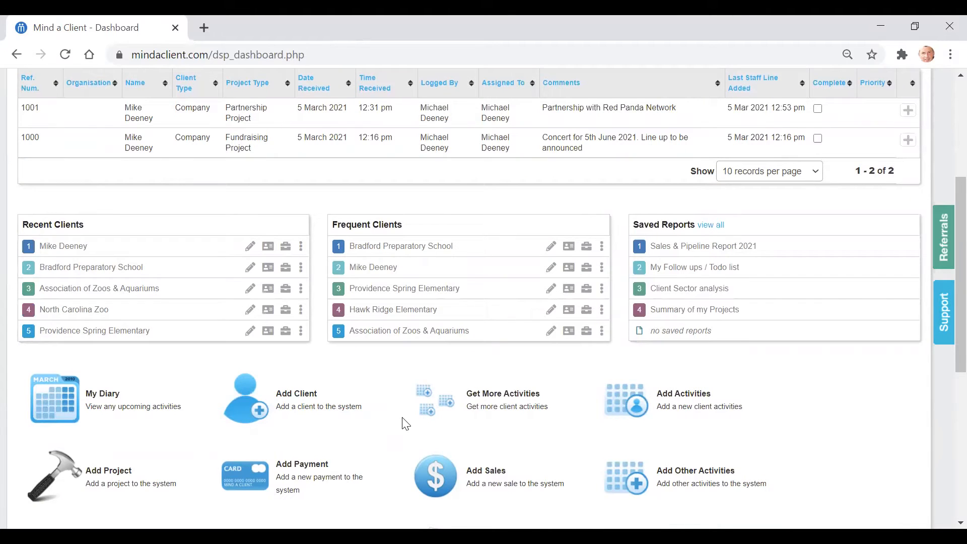
Open the form for adding a new client and look through all its fields.
left_click(296, 402)
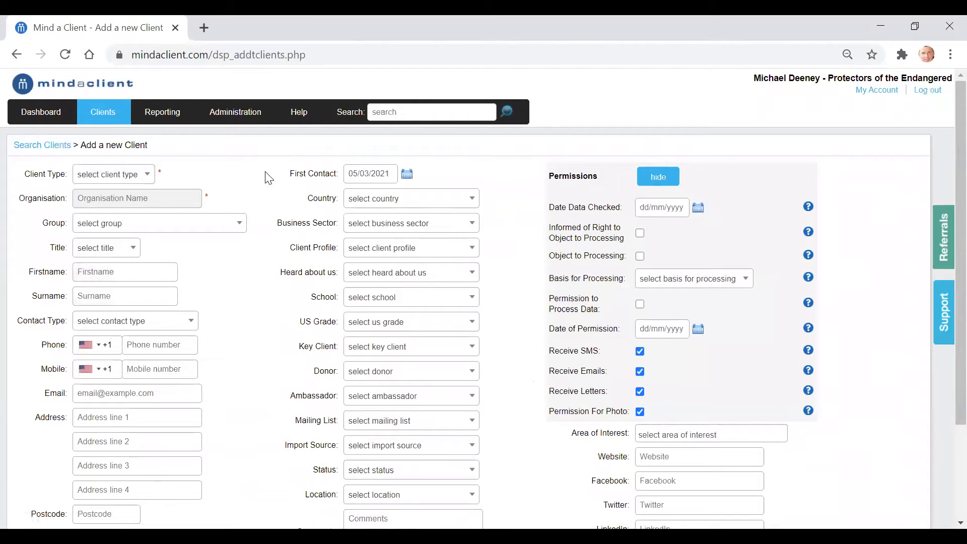
scroll(423, 419, "down", 3)
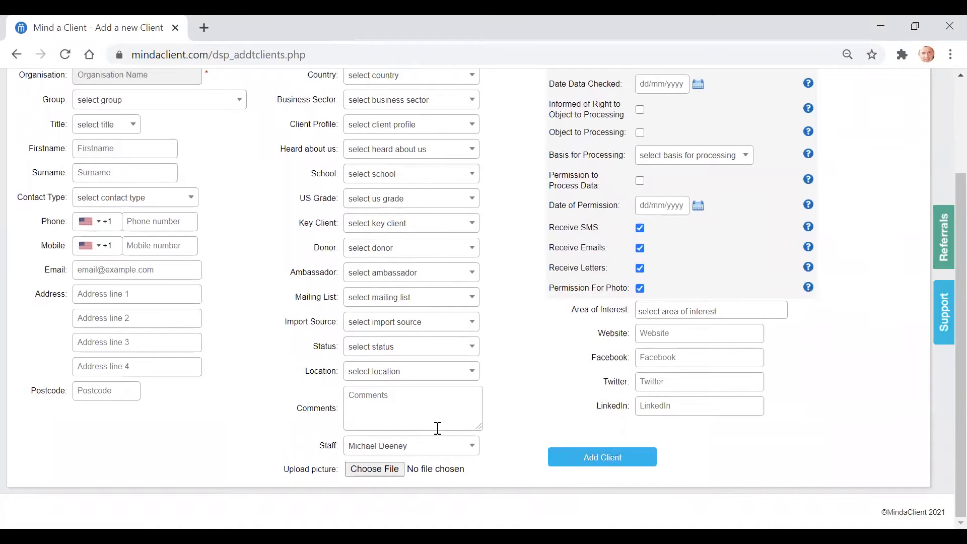
scroll(413, 411, "up", 2)
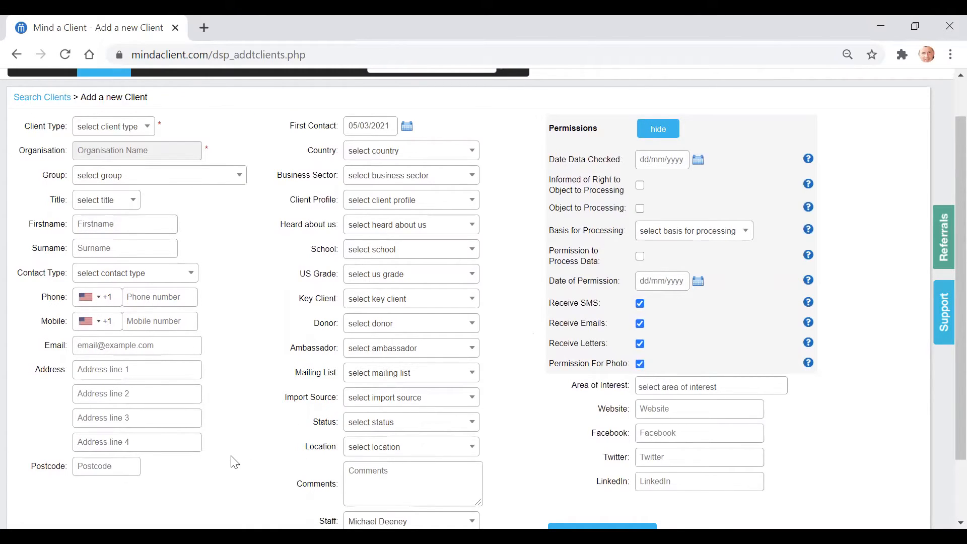
Examine the School and US Grade options in the new client form without choosing any.
left_click(404, 255)
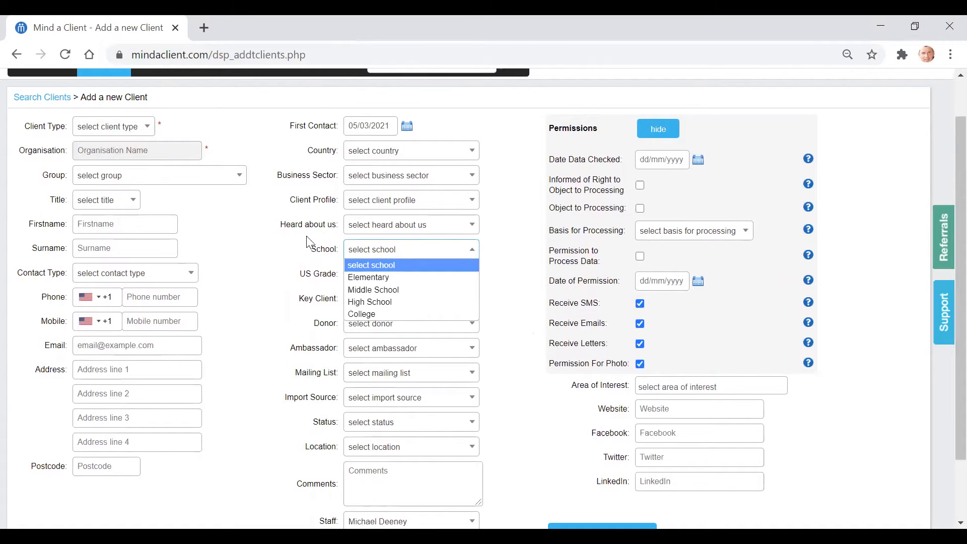
left_click(280, 266)
left_click(425, 283)
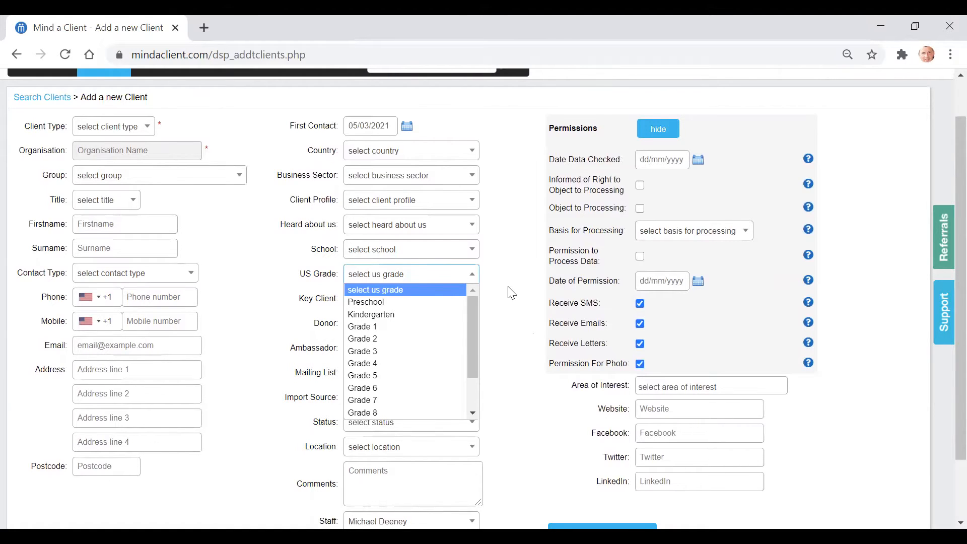
left_click(432, 252)
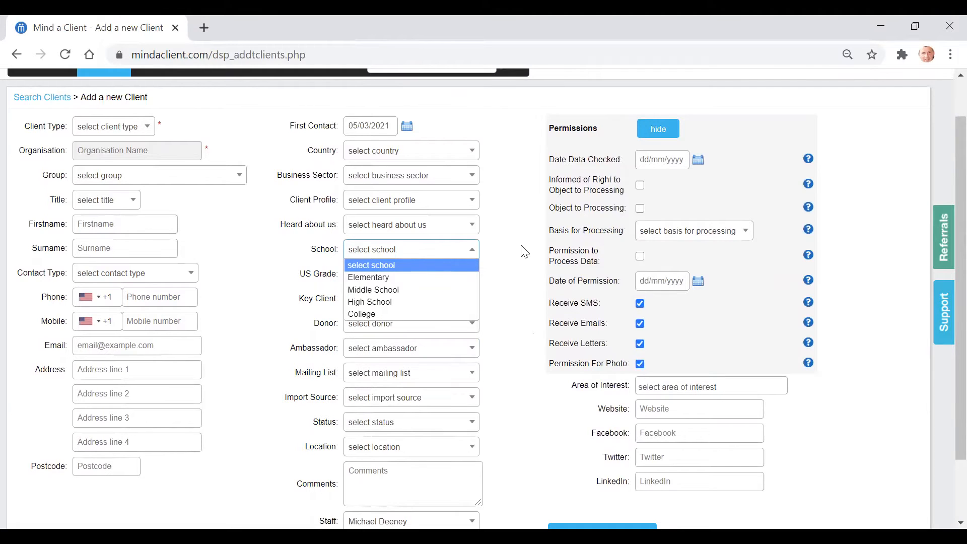
left_click(530, 325)
Examine the Donor and Ambassador options in the new client form without choosing any.
left_click(397, 336)
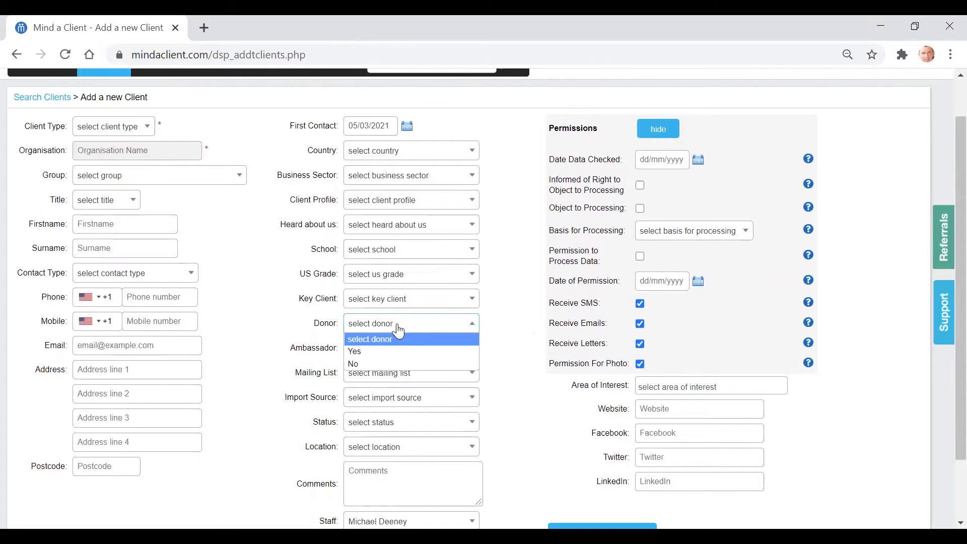
left_click(506, 341)
left_click(450, 359)
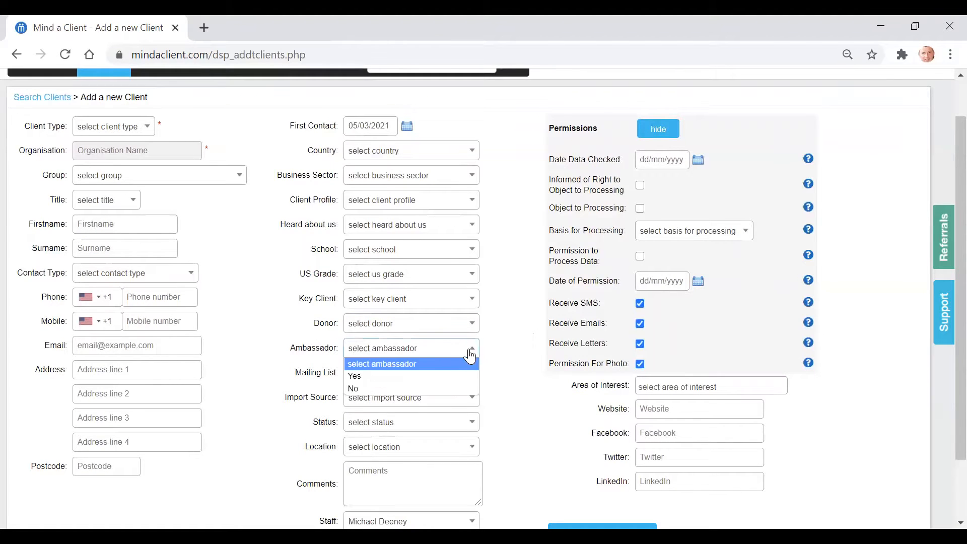
left_click(509, 354)
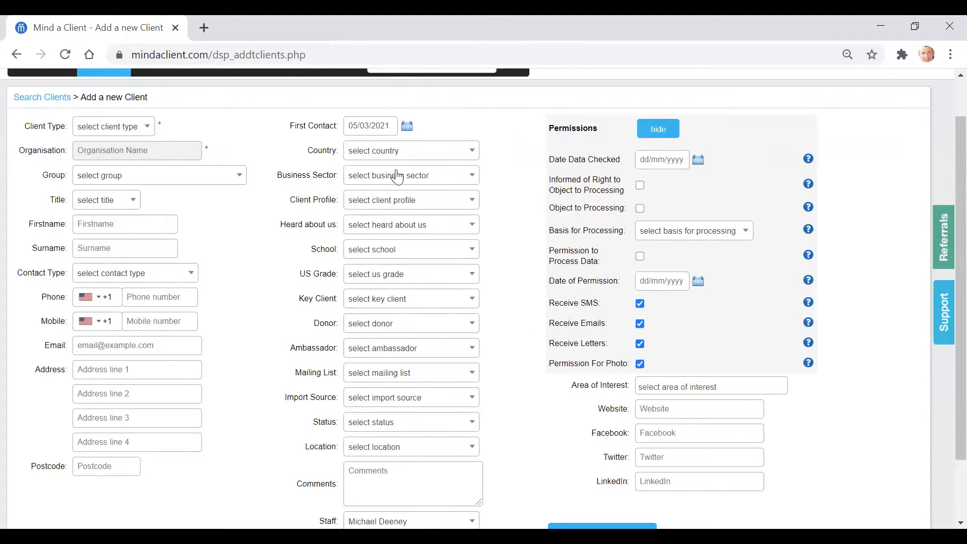
Examine the Business Sector options and the permissions section of the new client form.
left_click(397, 181)
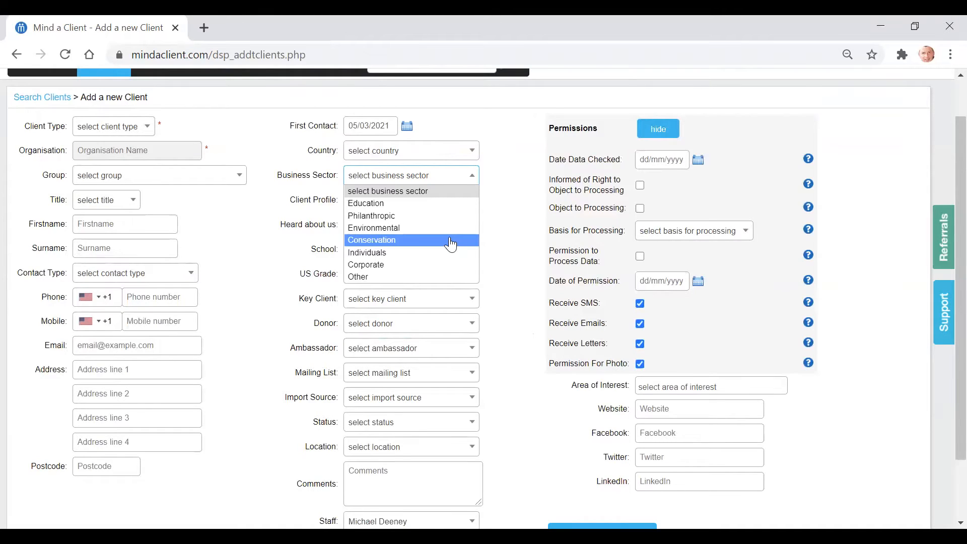
left_click(520, 197)
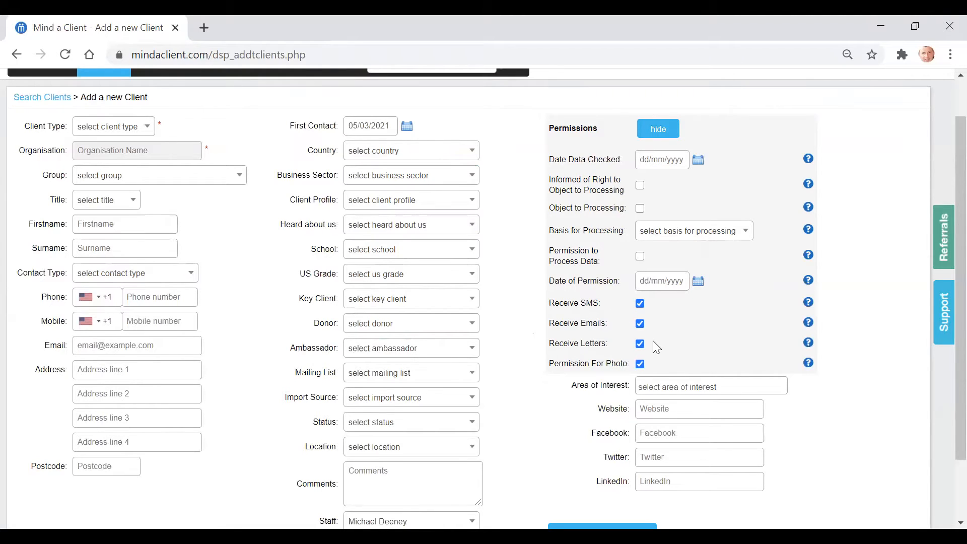
scroll(725, 430, "up", 1)
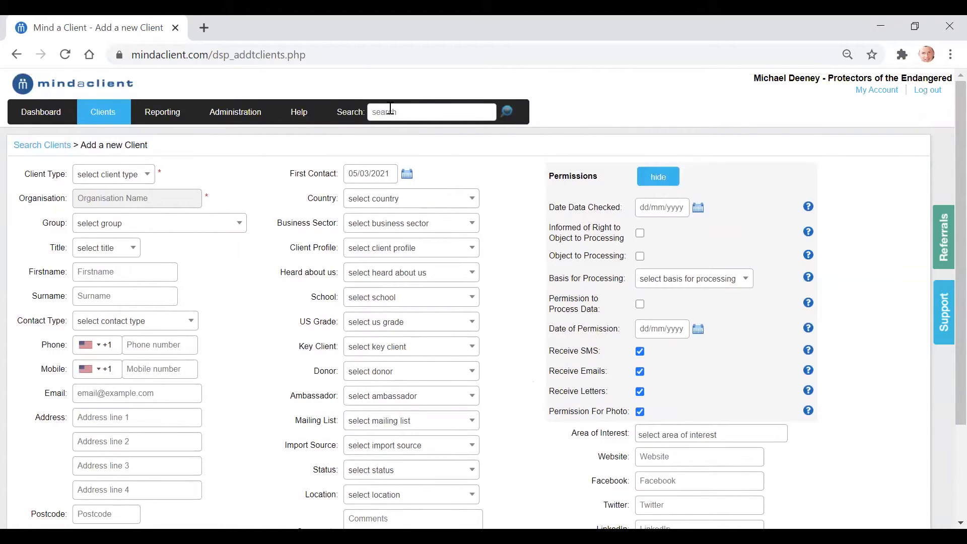
Search the client records for "brad" and open the Bradford Preparatory School record.
left_click(390, 109)
type("brad")
left_click(506, 116)
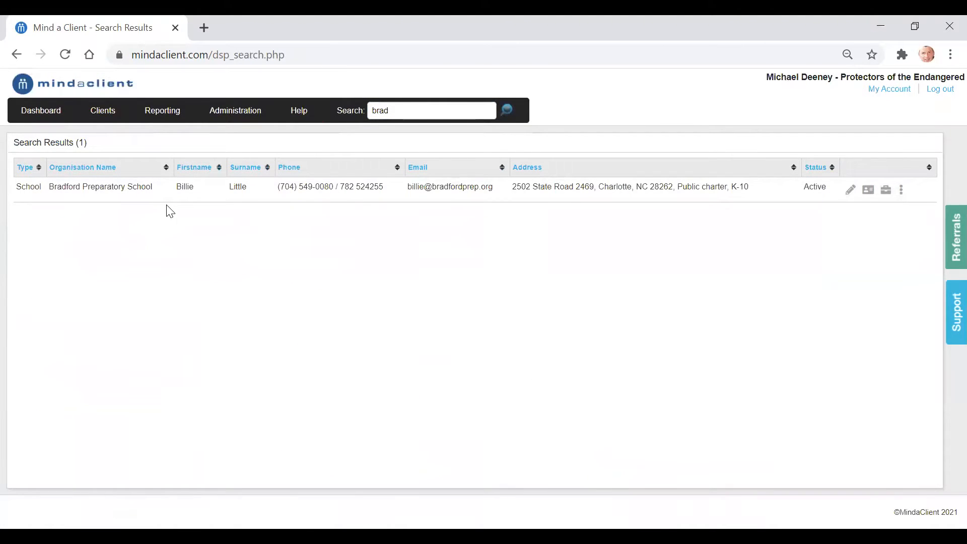
left_click(541, 200)
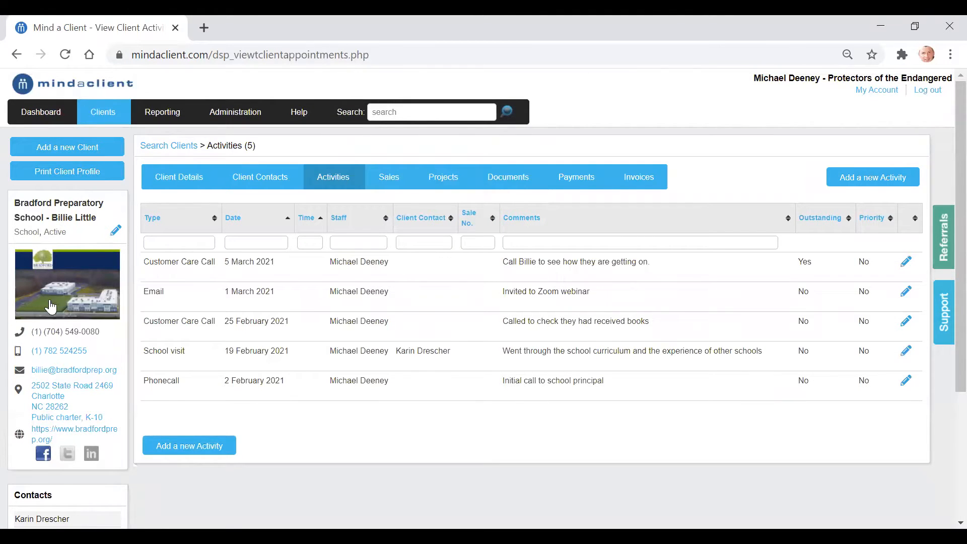
View the Send Text and Send Email forms for Bradford Preparatory School, dismissing each without sending.
left_click(61, 354)
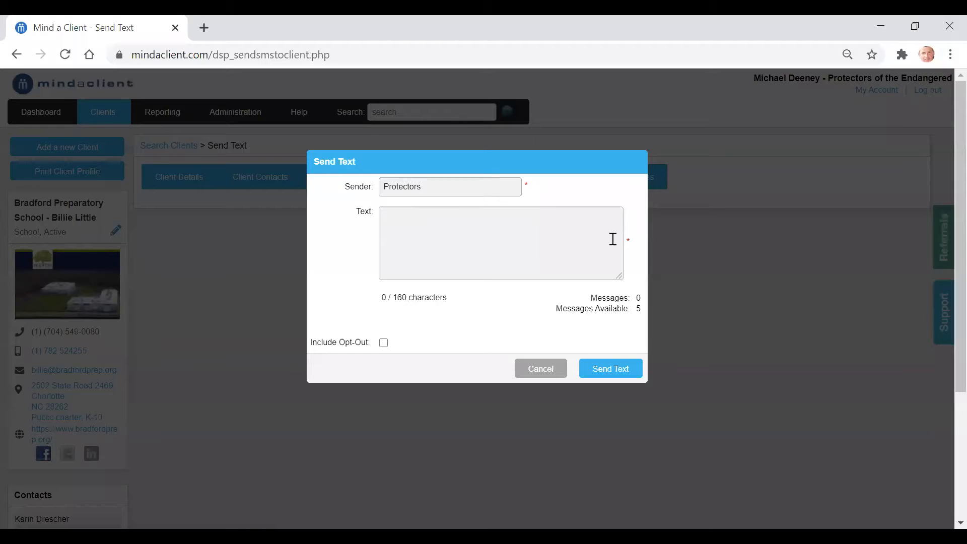
left_click(529, 372)
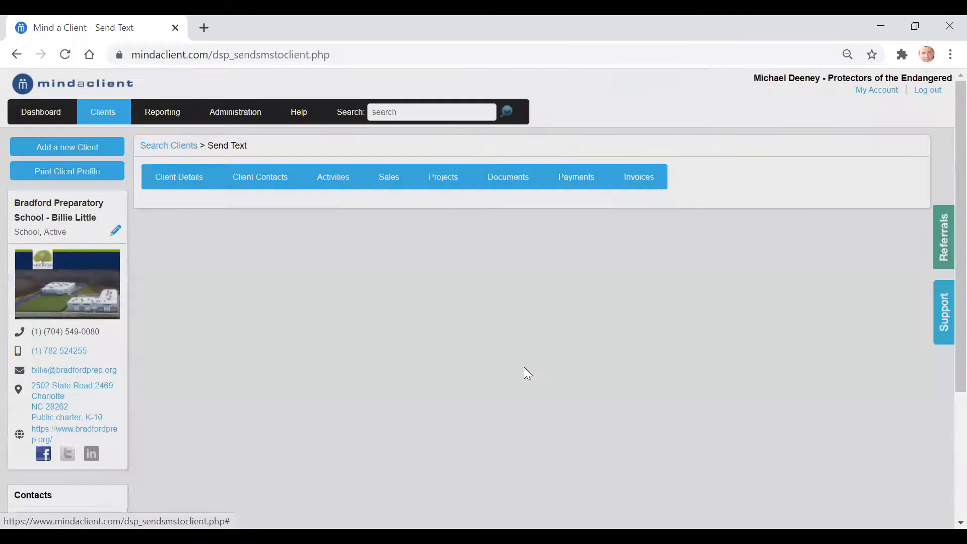
left_click(83, 374)
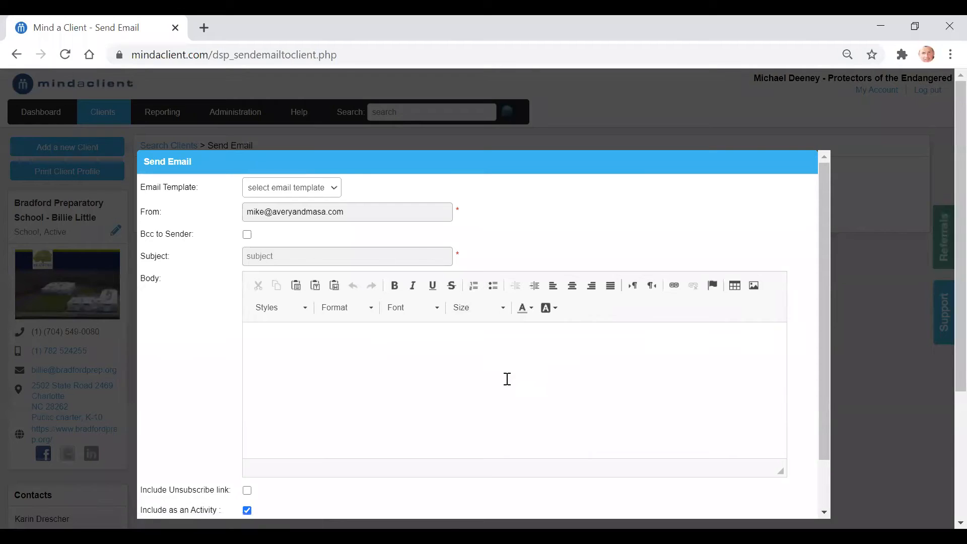
left_click(130, 348)
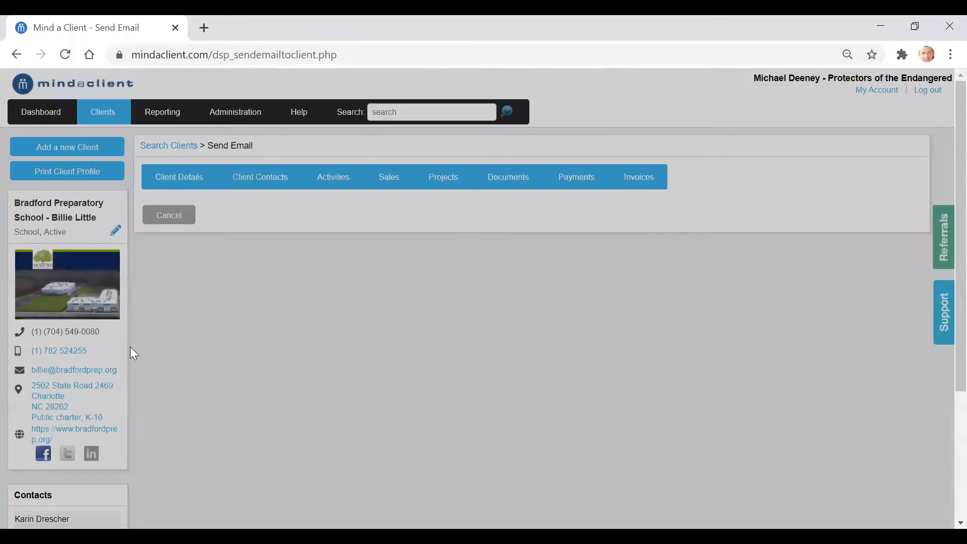
View Bradford Preparatory School's map location and website from its client record, closing each page after viewing.
left_click(56, 412)
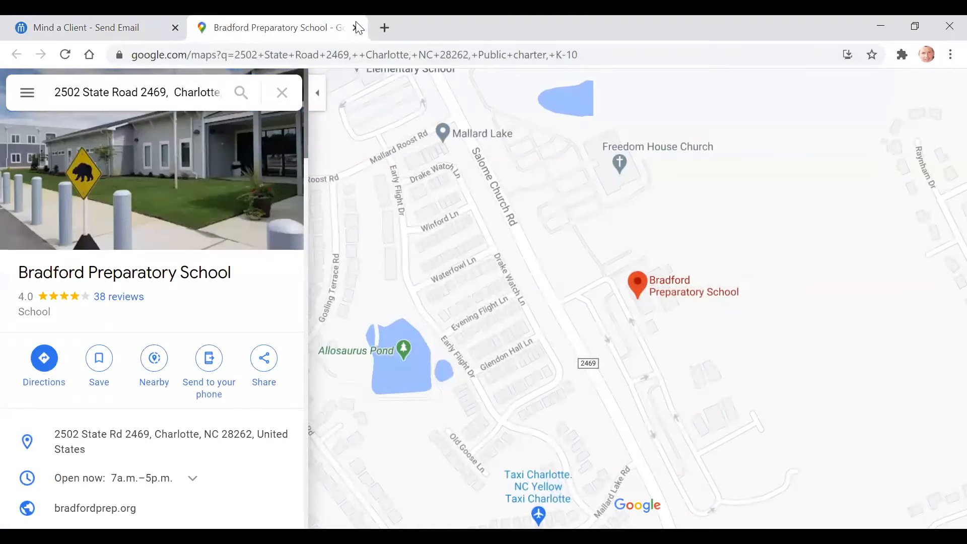
left_click(356, 28)
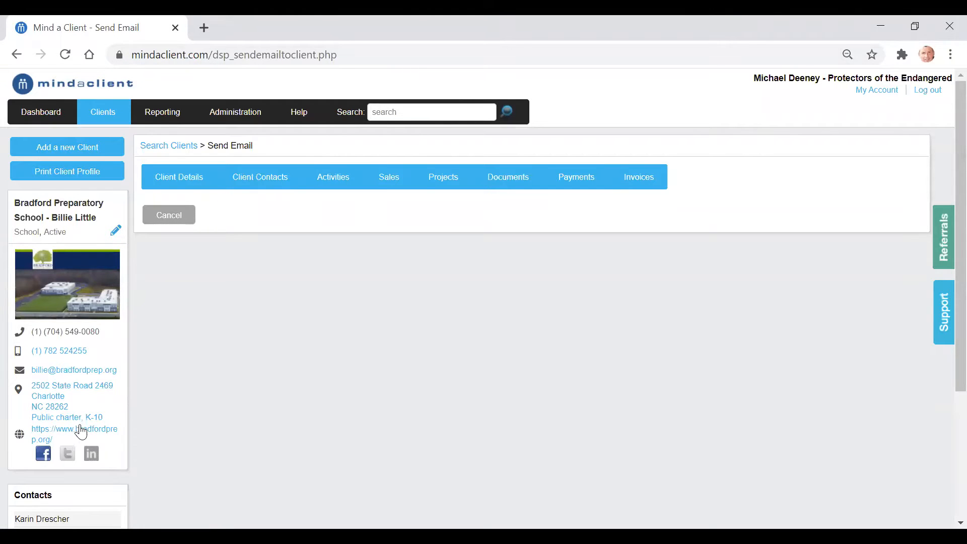
left_click(69, 437)
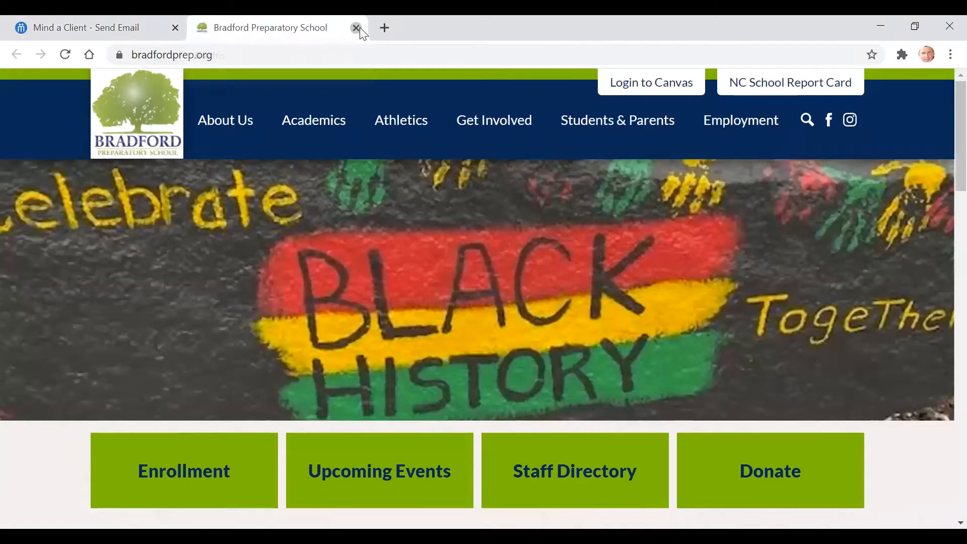
left_click(356, 28)
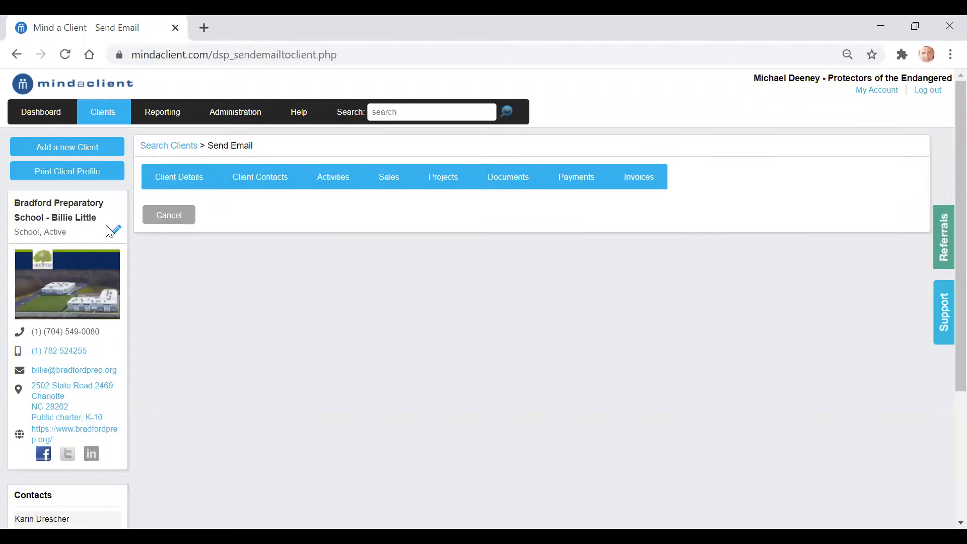
Review the contacts, activities, sales summary and documents in Bradford Preparatory School's client record.
left_click(158, 188)
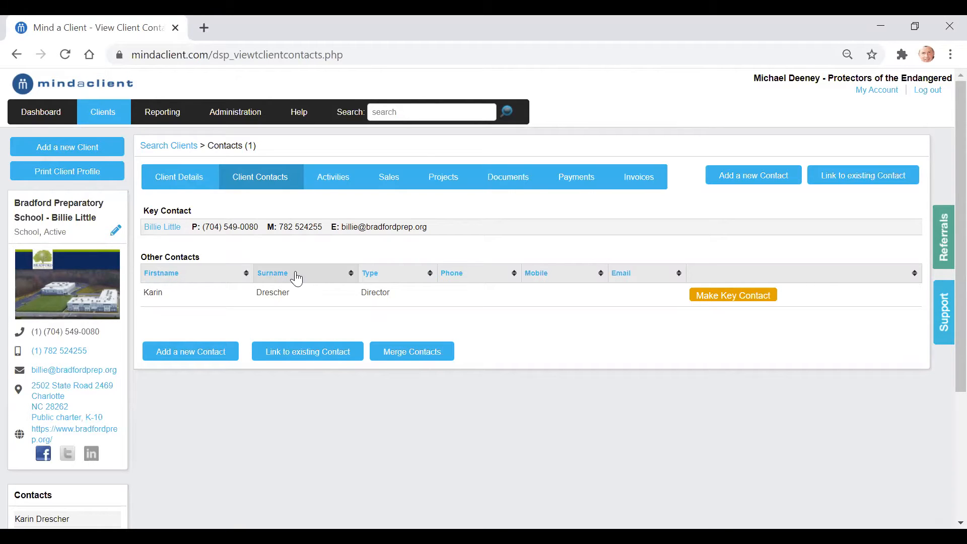
left_click(344, 176)
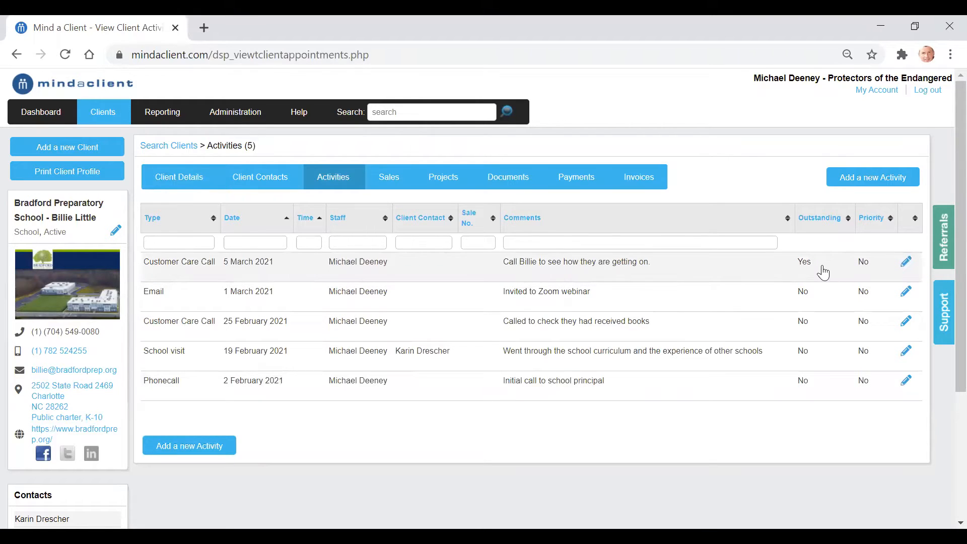
left_click(384, 180)
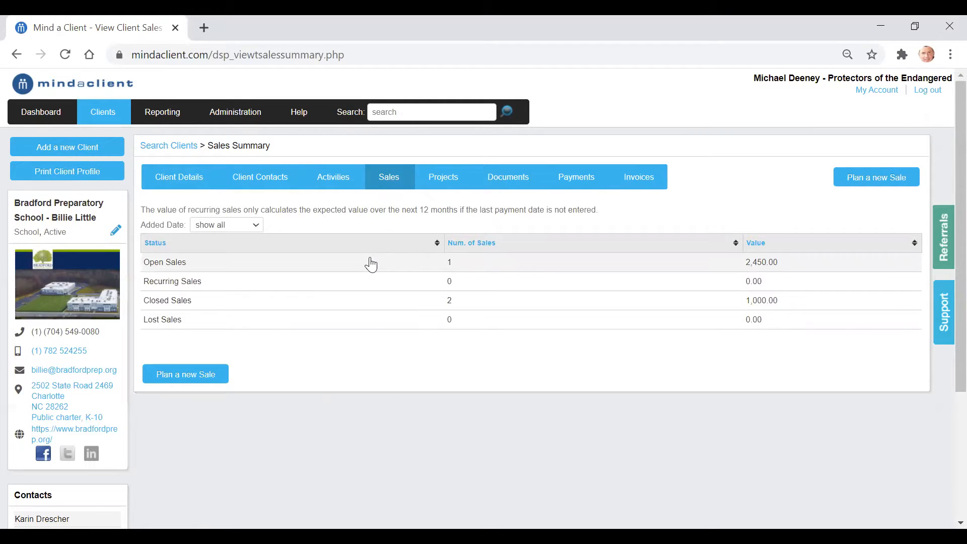
left_click(509, 182)
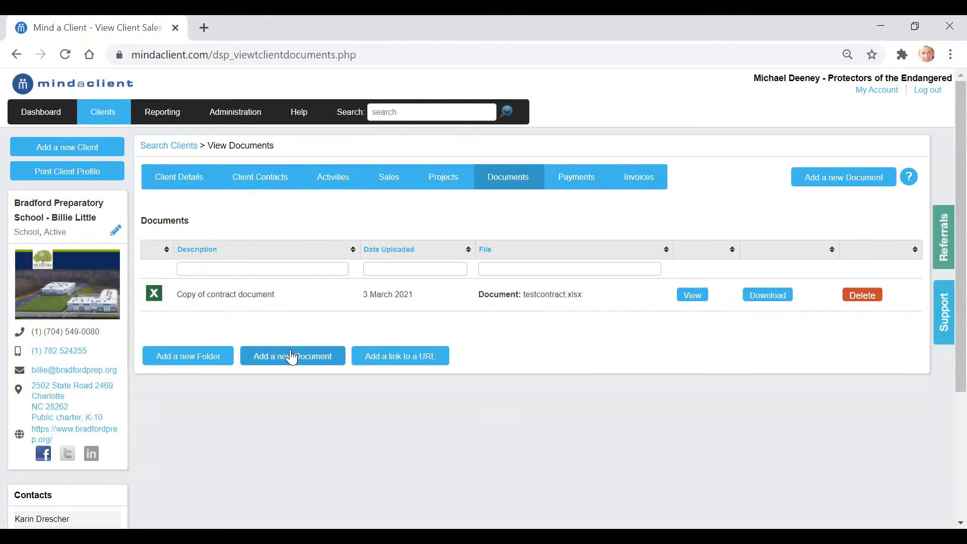
Examine the payment type options in the school's new payment form, and return to the client details without adding a payment.
left_click(577, 177)
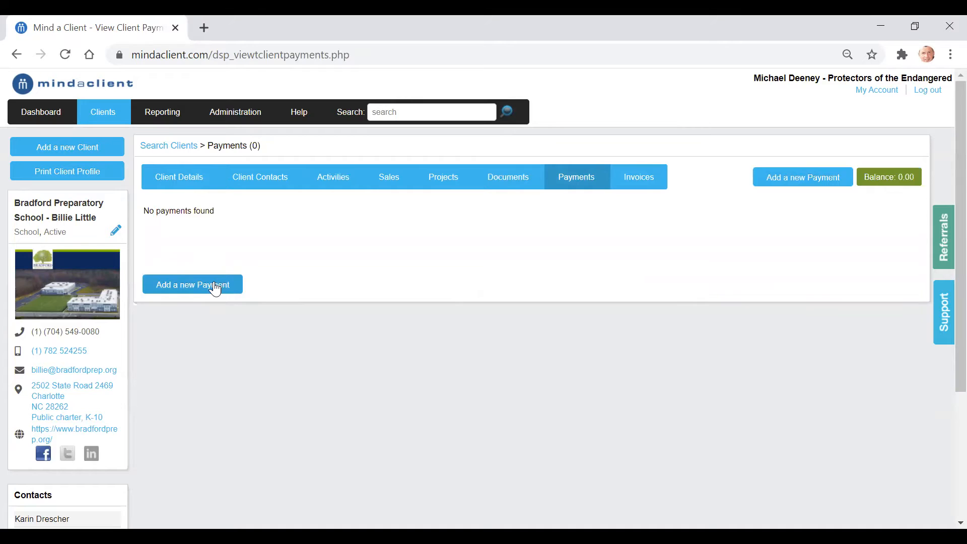
left_click(215, 286)
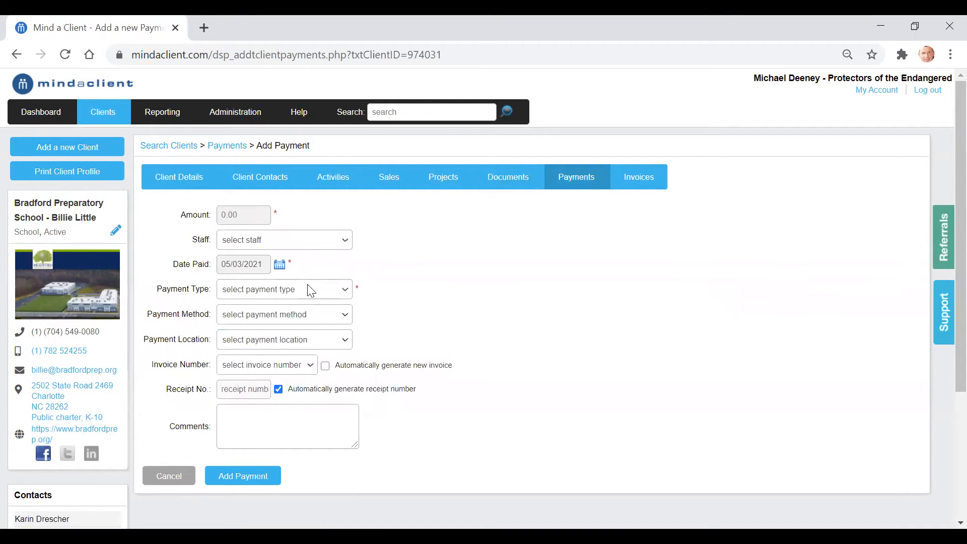
left_click(310, 291)
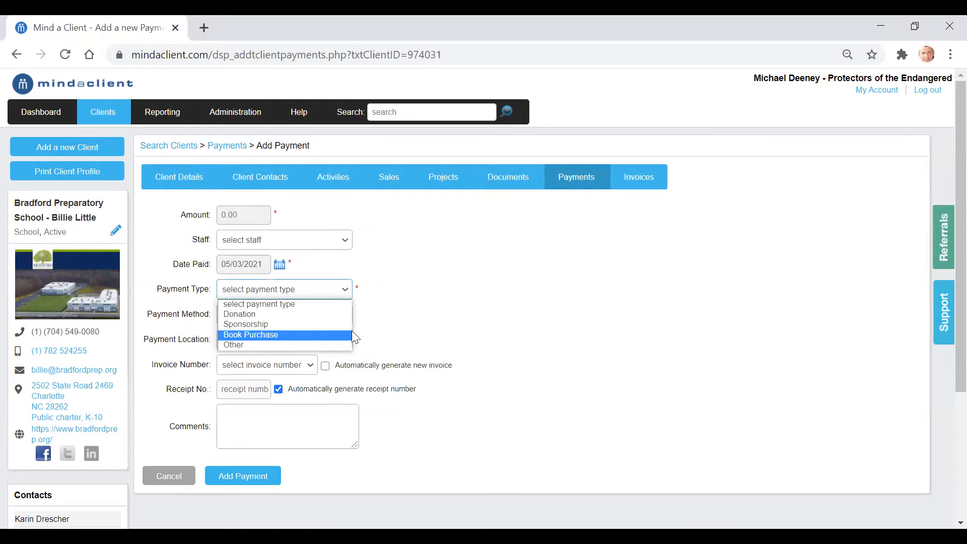
left_click(176, 183)
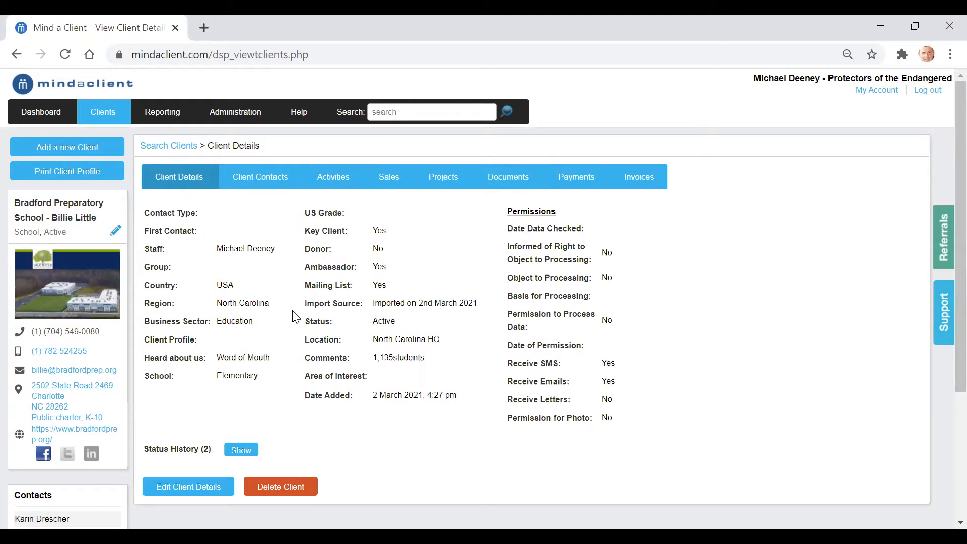
Open the Client Reporting filters and set the client type to School.
left_click(166, 114)
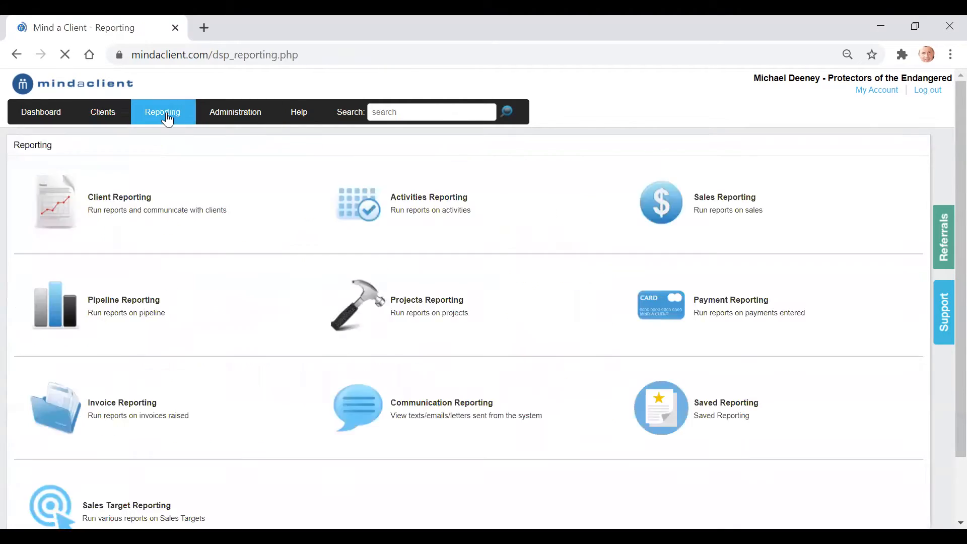
left_click(121, 209)
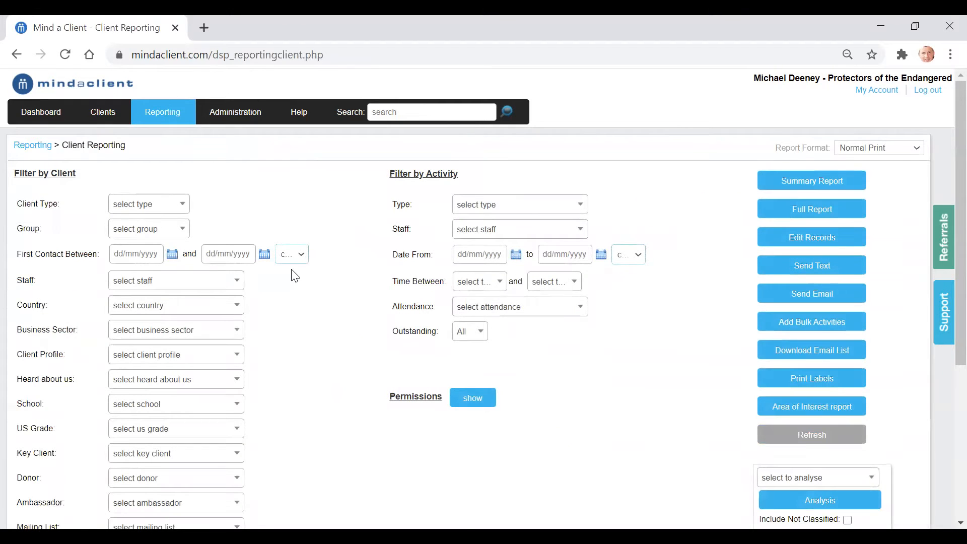
left_click(168, 209)
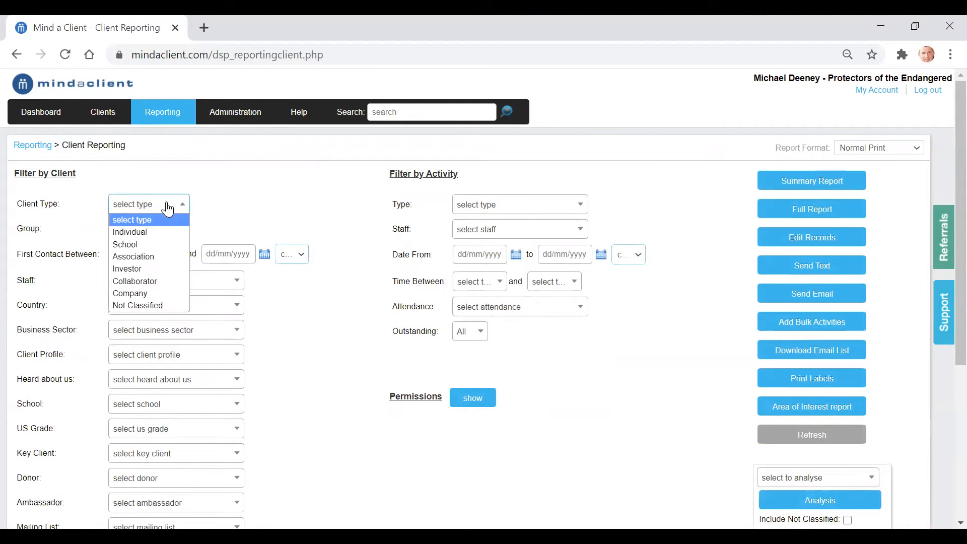
left_click(151, 245)
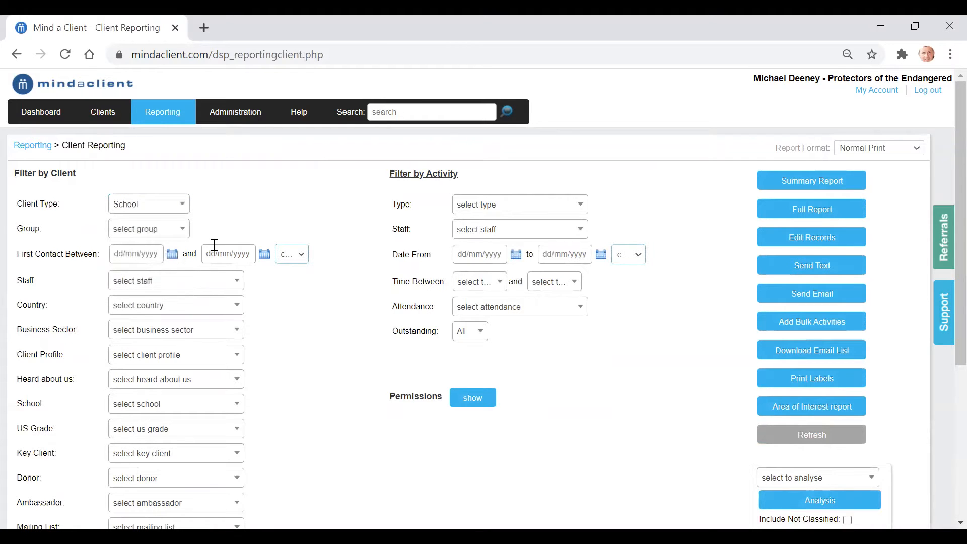
Draft a bulk email to the filtered School clients from the Introduction template, and close it without sending.
left_click(803, 298)
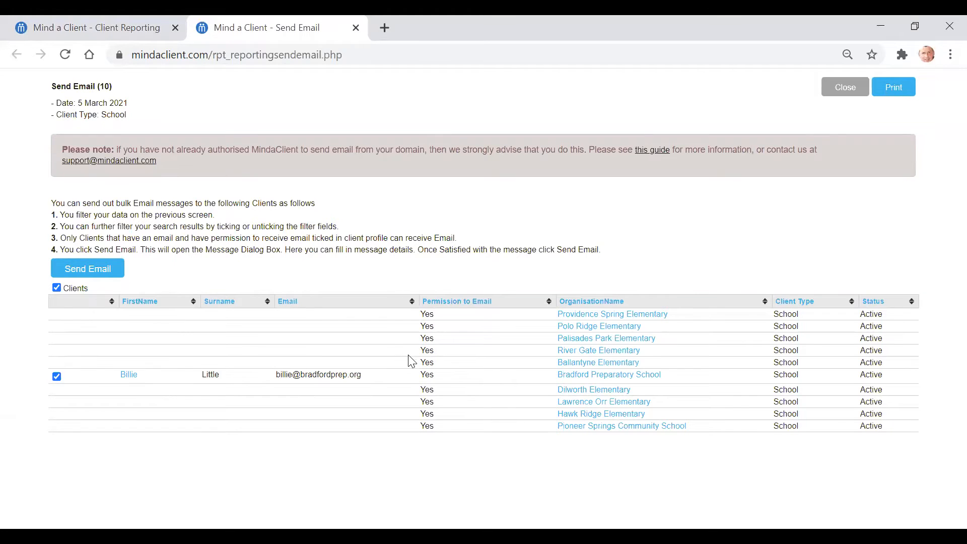
left_click(90, 272)
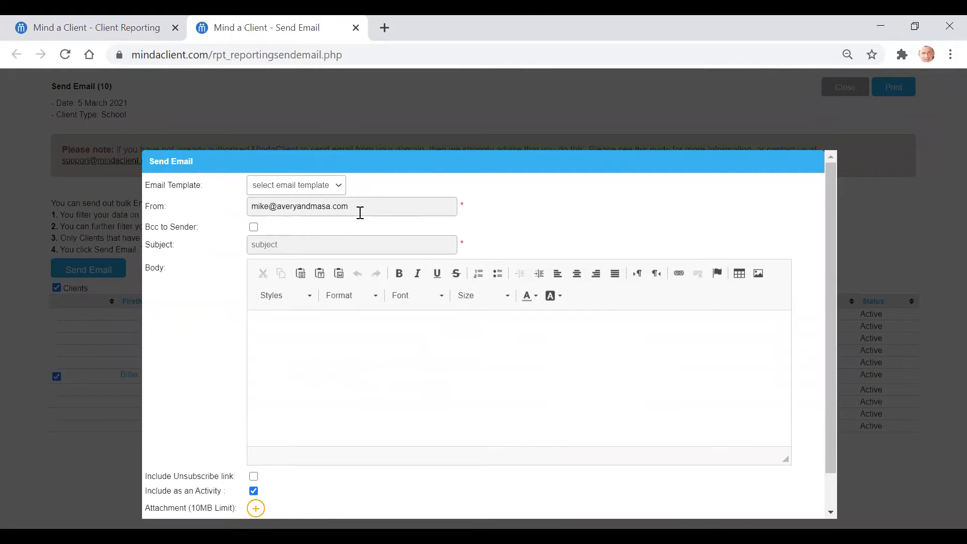
left_click(329, 194)
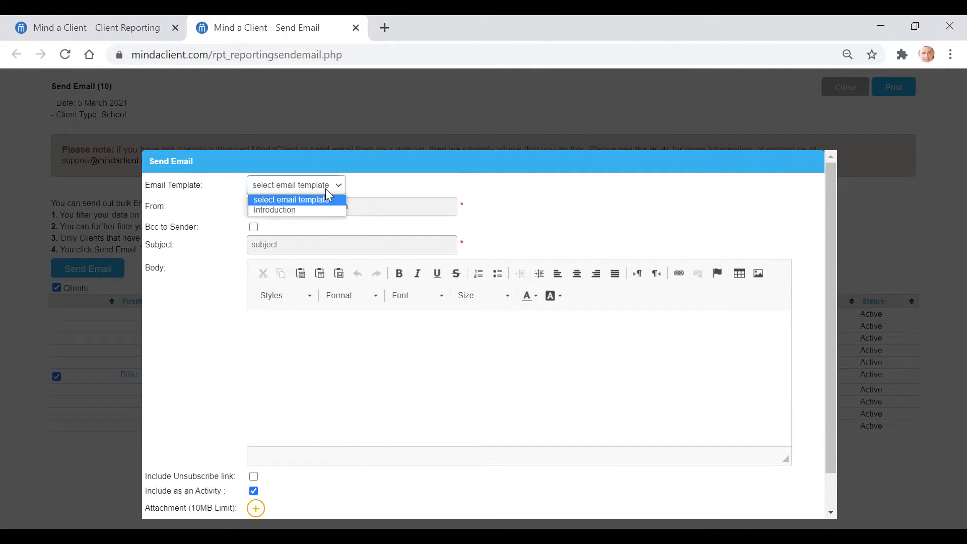
left_click(297, 213)
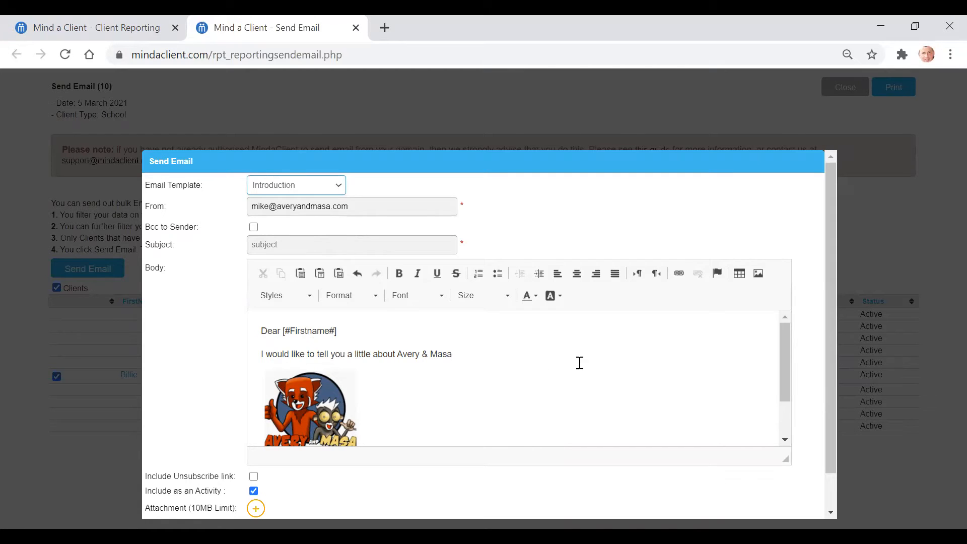
mouse_move(787, 360)
left_mouse_down()
mouse_move(787, 411)
mouse_move(787, 344)
left_mouse_up()
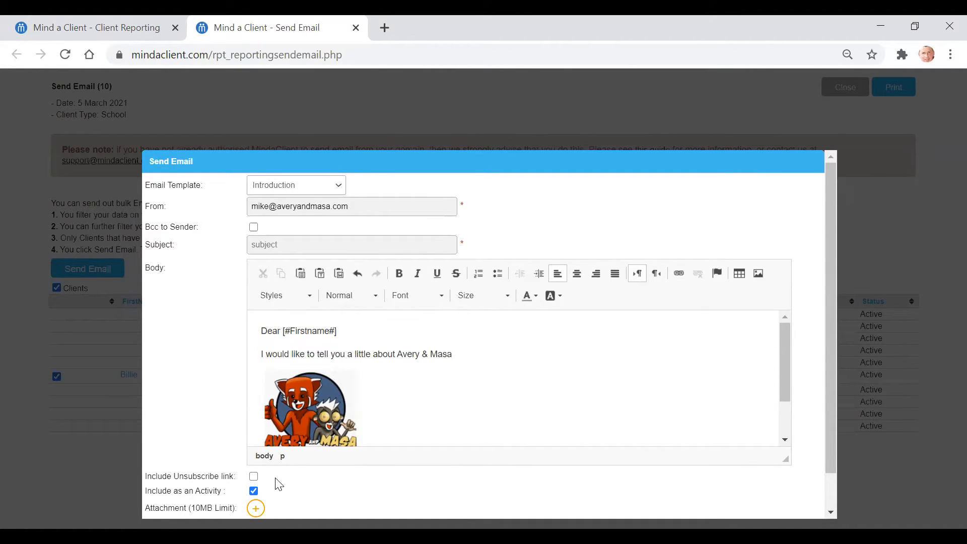
key("ctrl+w")
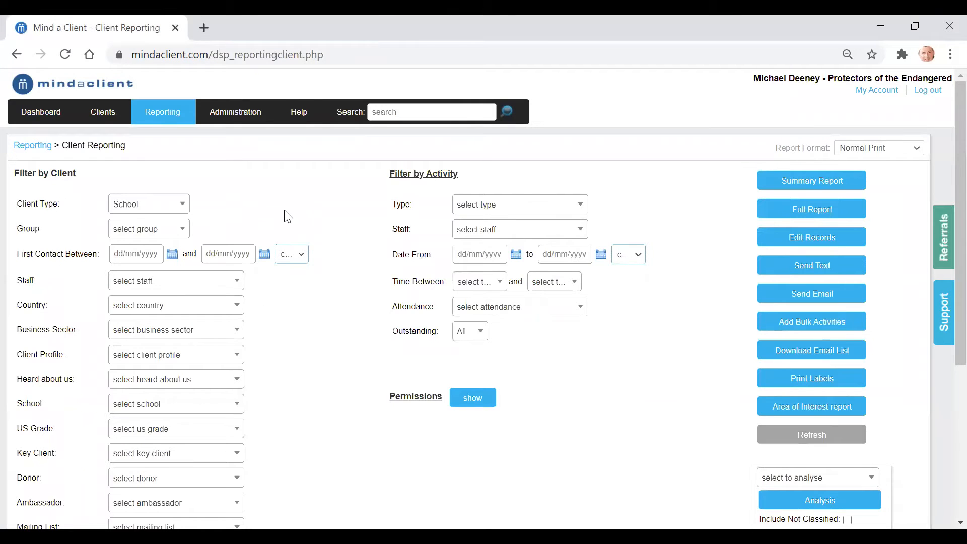
Set the report's country filter to USA and Spain in turn, viewing the region options for each.
left_click(173, 309)
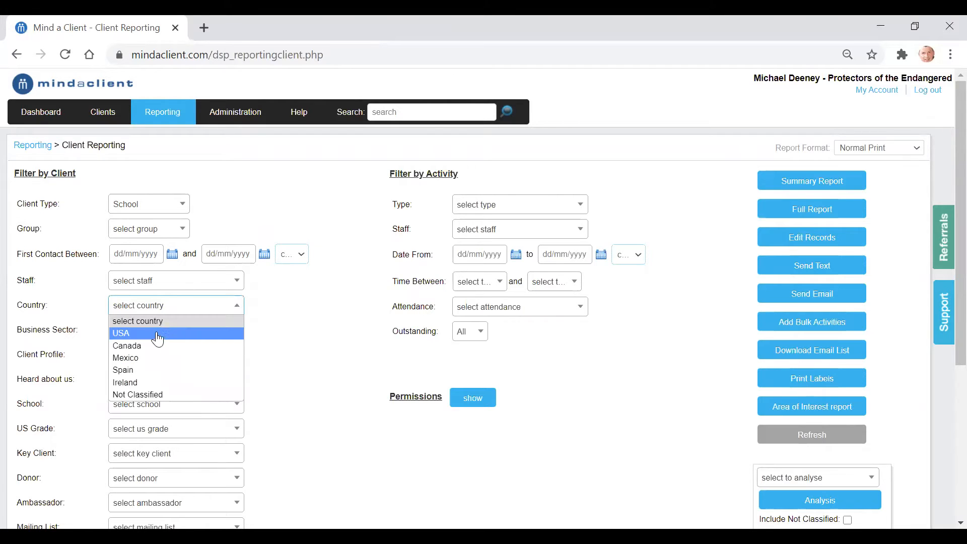
left_click(151, 335)
left_click(170, 331)
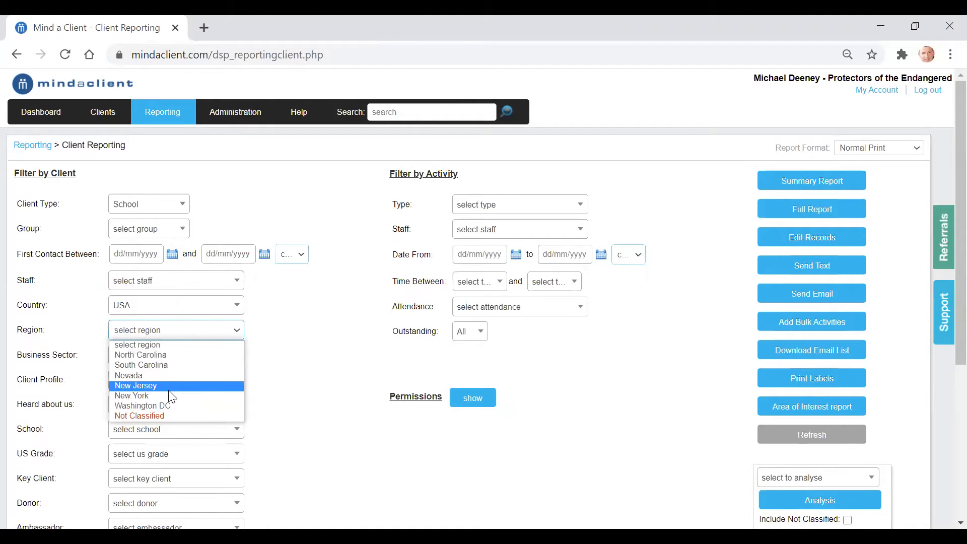
left_click(179, 311)
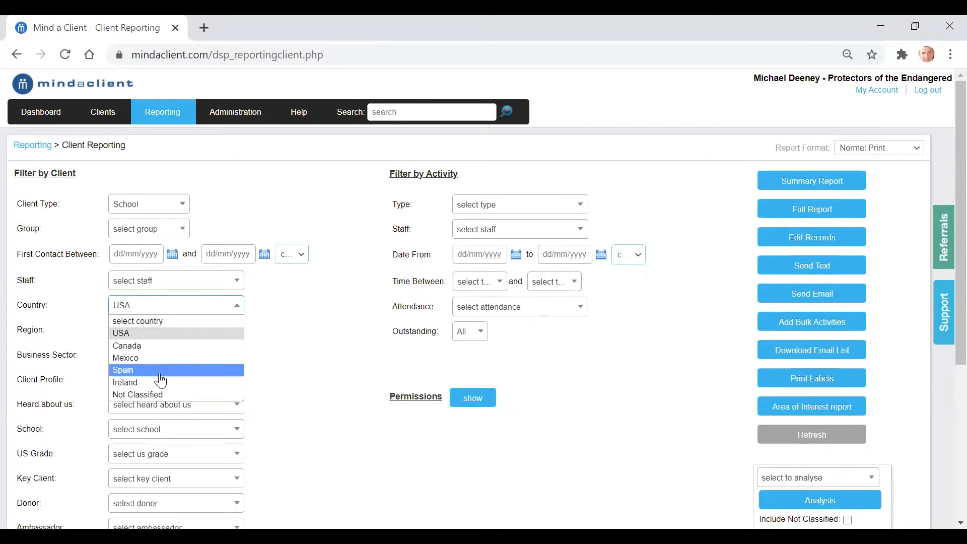
left_click(160, 375)
left_click(165, 332)
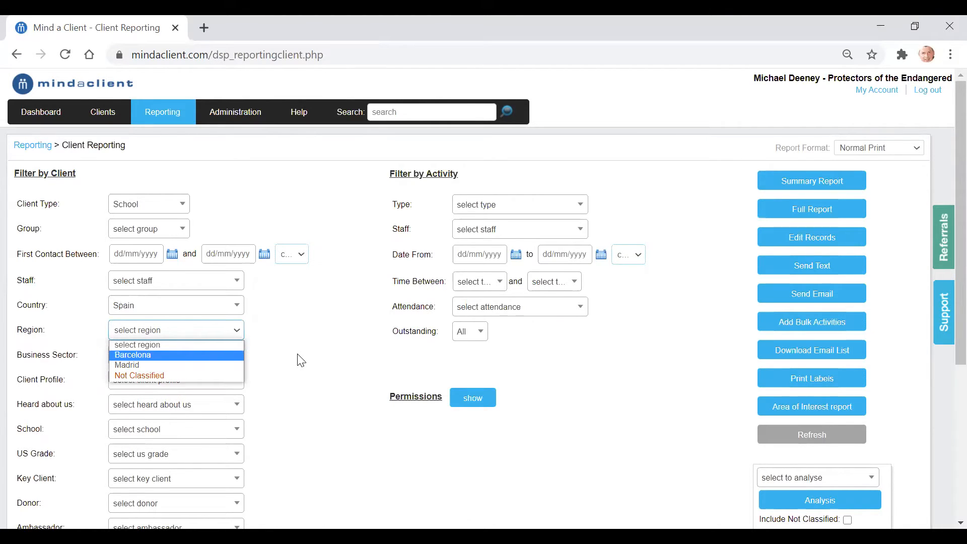
View the group filter options without choosing any, and reset all client report filters.
left_click(169, 228)
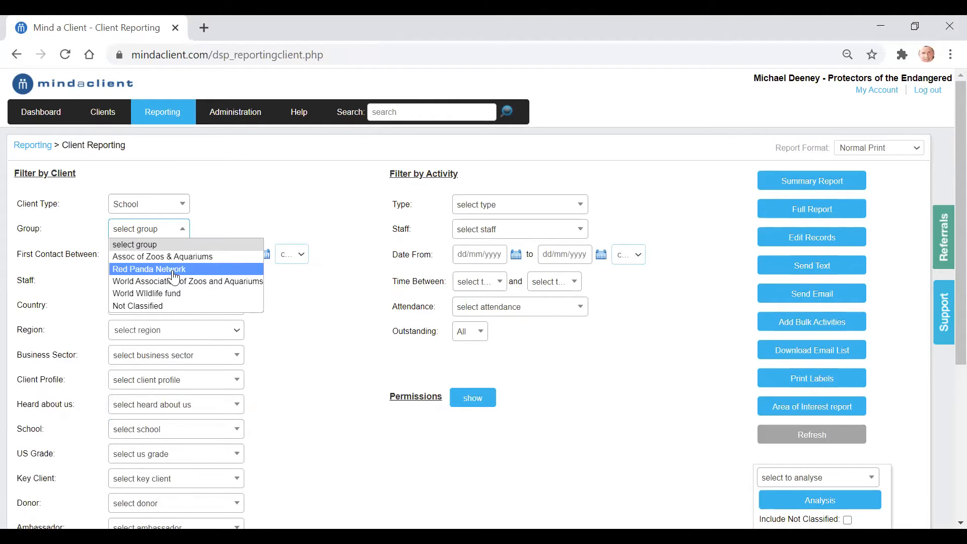
left_click(241, 216)
left_click(789, 436)
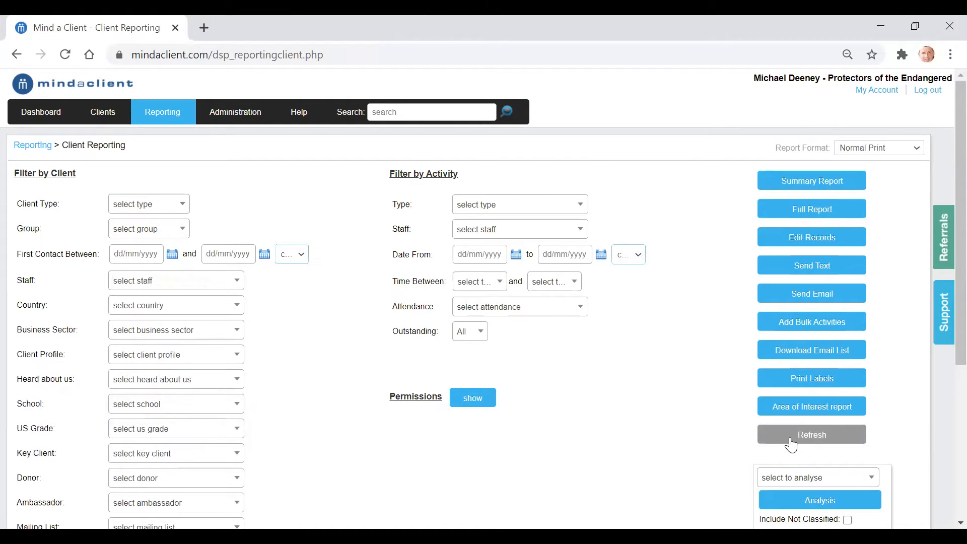
Run a Business Sector analysis of the clients and display it as a chart.
left_click(822, 485)
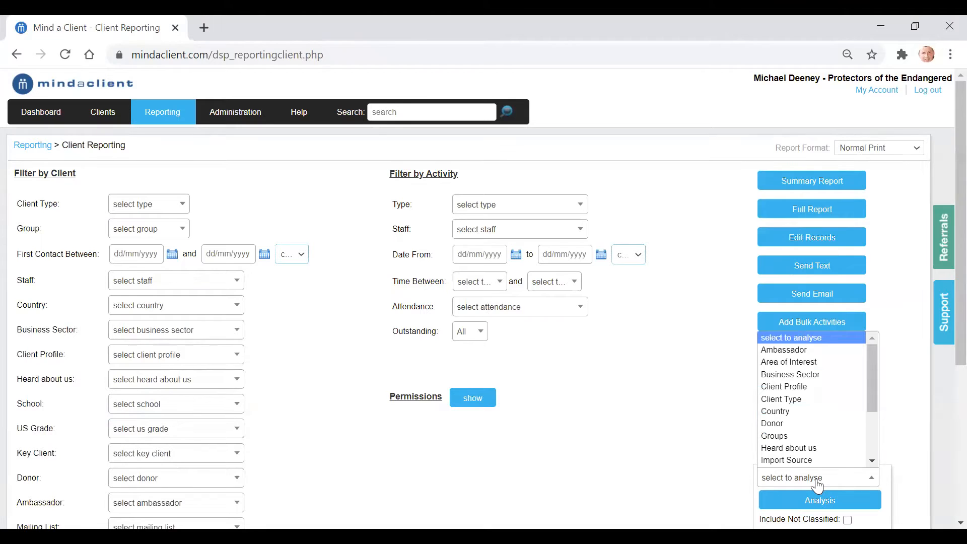
left_click(813, 375)
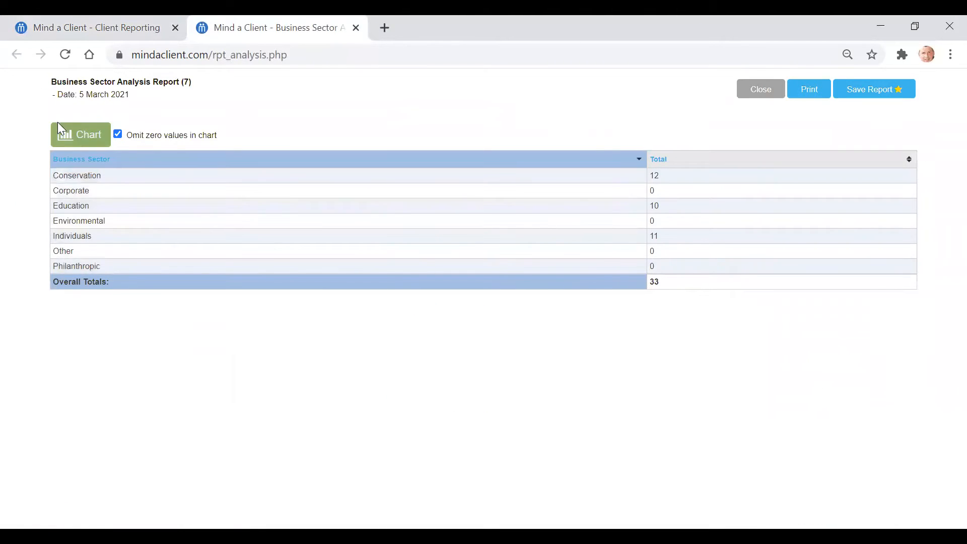
left_click(79, 142)
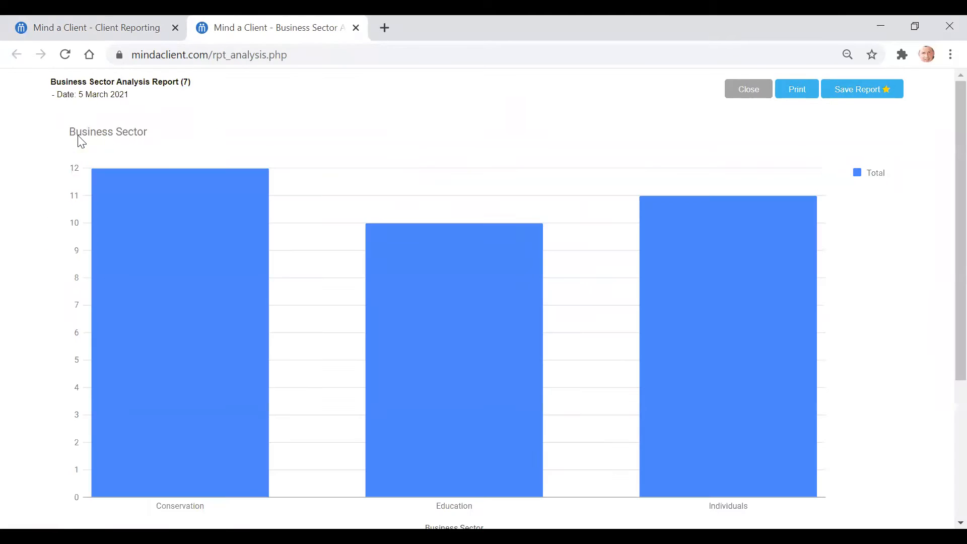
View the Business Sector chart as a line, pie and 3D pie chart, and close the analysis report.
scroll(222, 181, "down", 7)
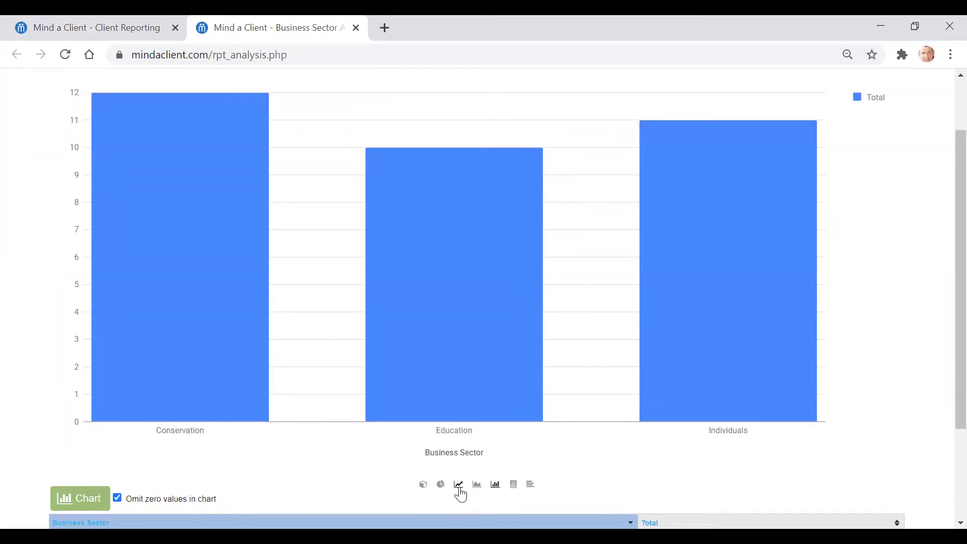
left_click(458, 485)
left_click(441, 485)
left_click(423, 487)
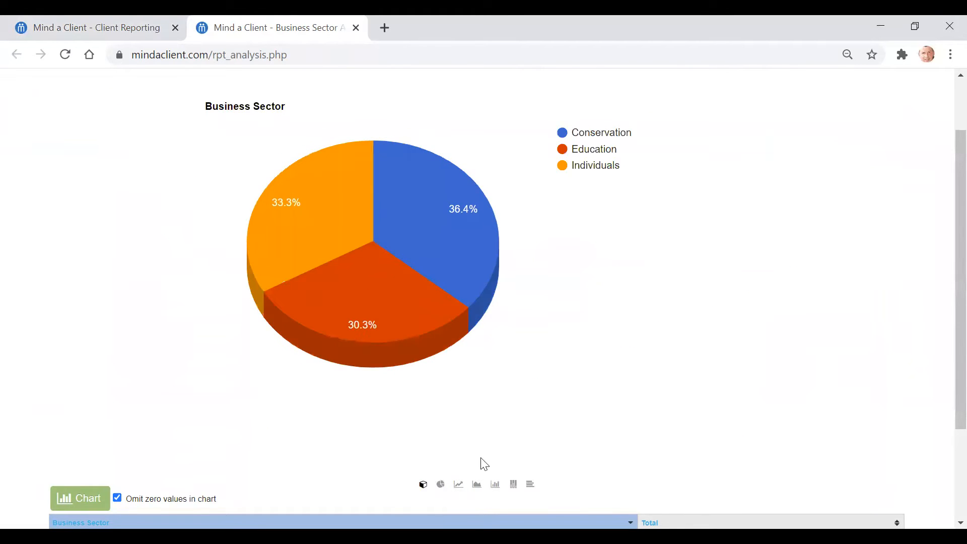
scroll(655, 407, "up", 3)
left_click(749, 90)
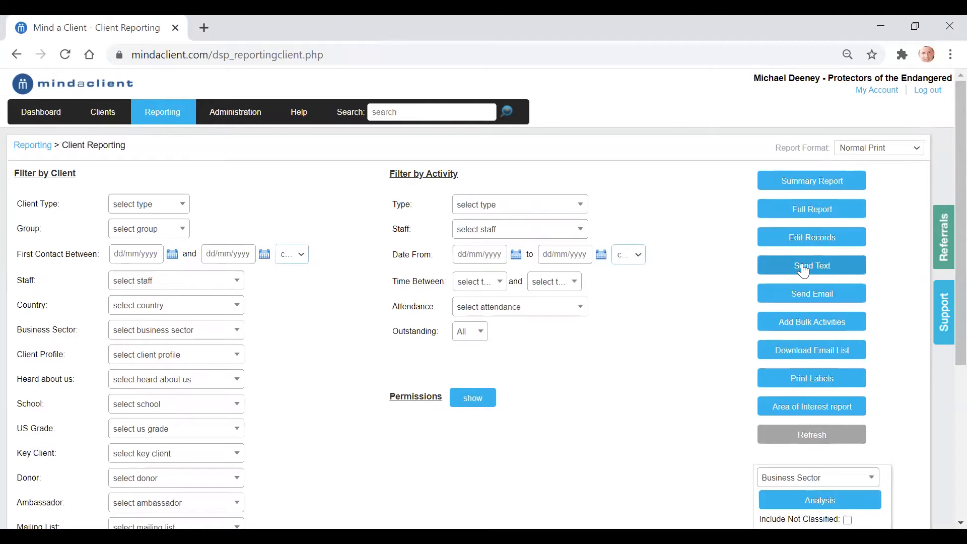
Run the unfiltered Summary Report of clients.
left_click(818, 189)
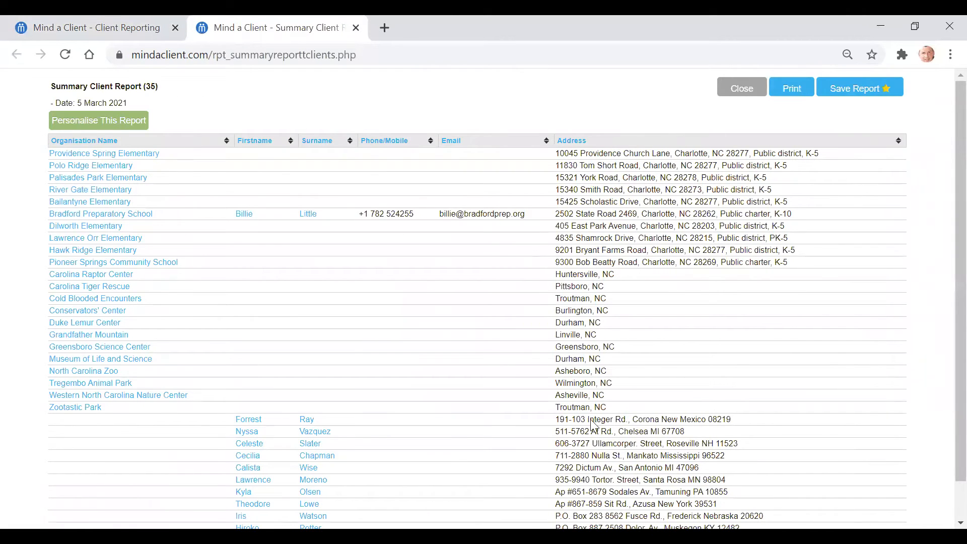
scroll(586, 367, "down", 1)
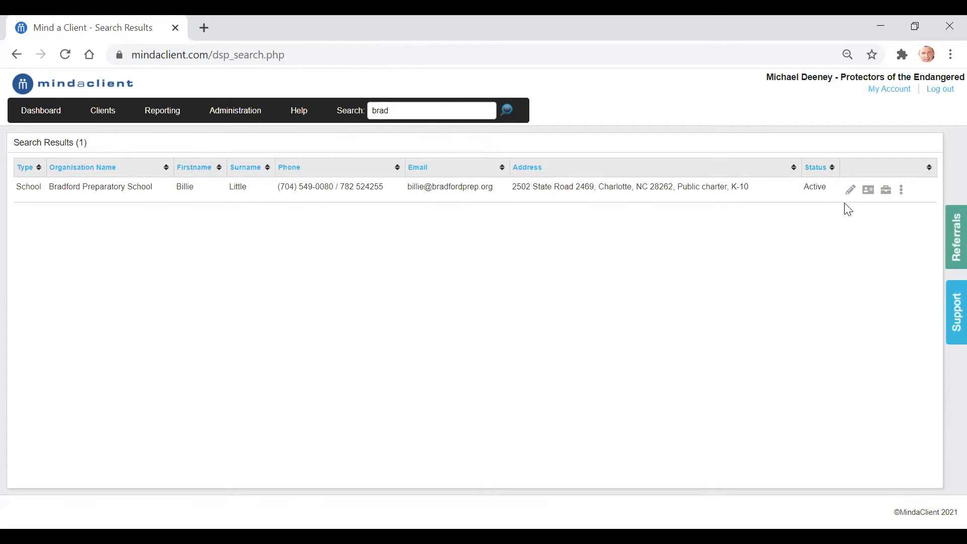
Start a new School visit activity for Bradford Preparatory School with the first listed client contact, dated 17/03/2021.
left_click(869, 191)
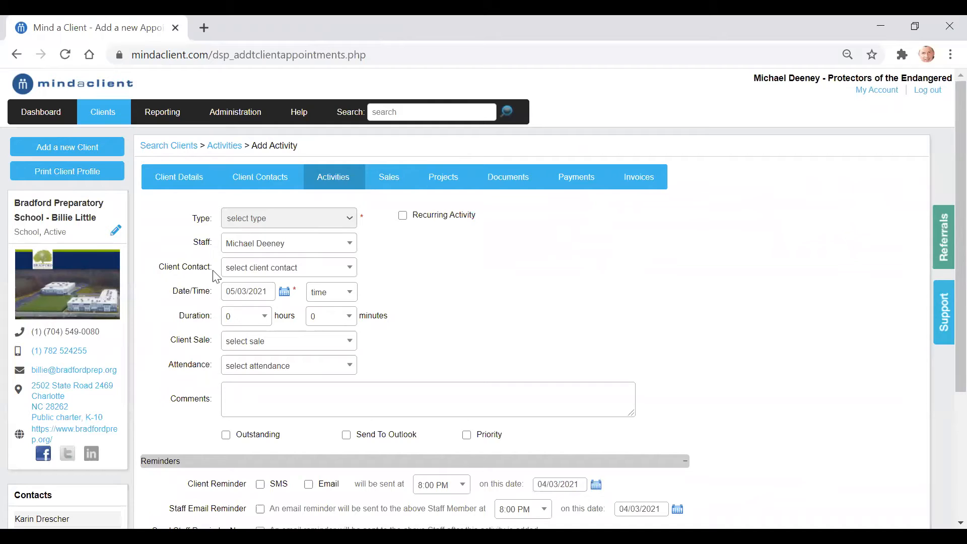
left_click(302, 221)
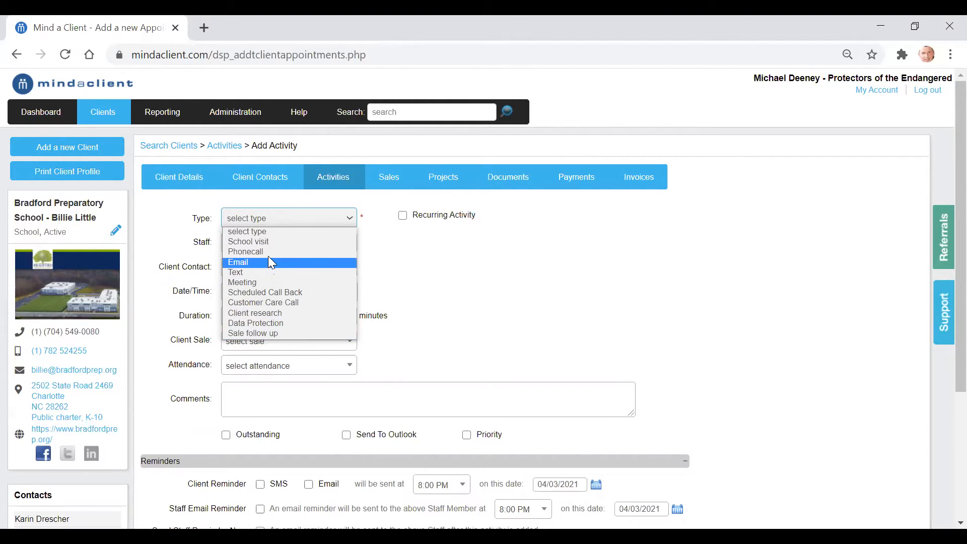
left_click(266, 241)
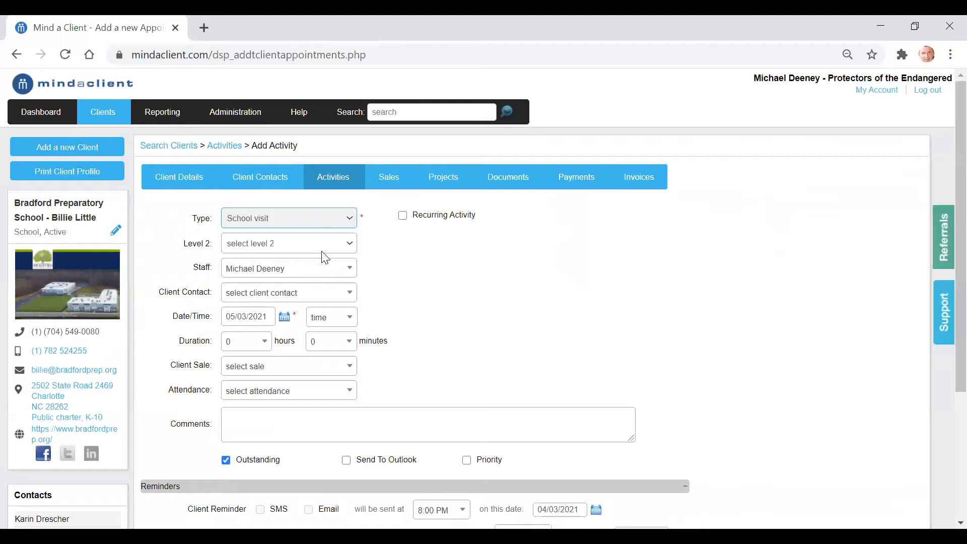
left_click(273, 296)
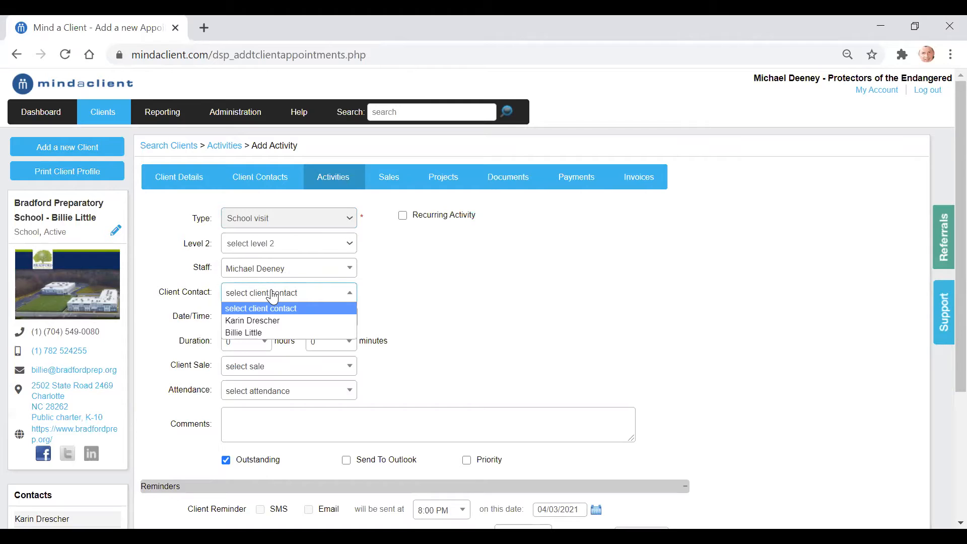
left_click(279, 321)
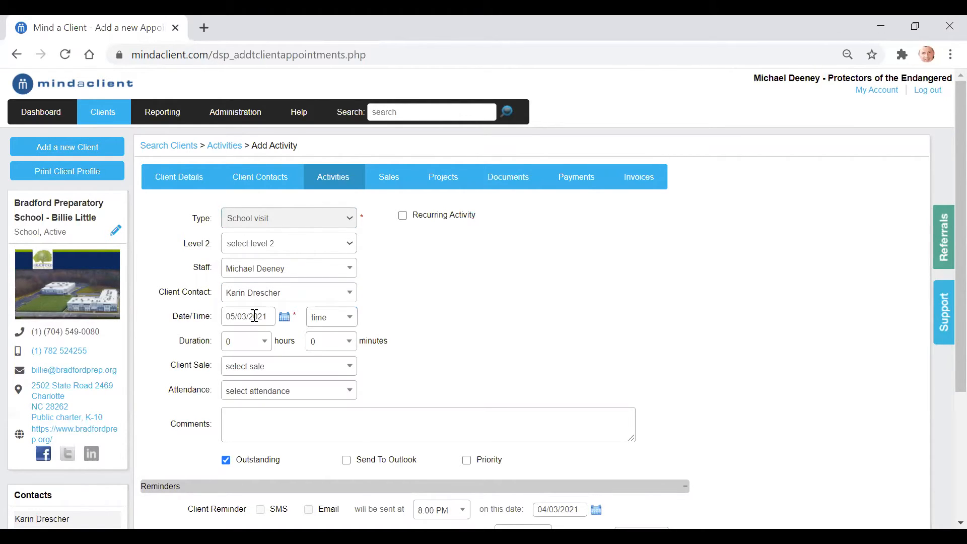
left_click(255, 317)
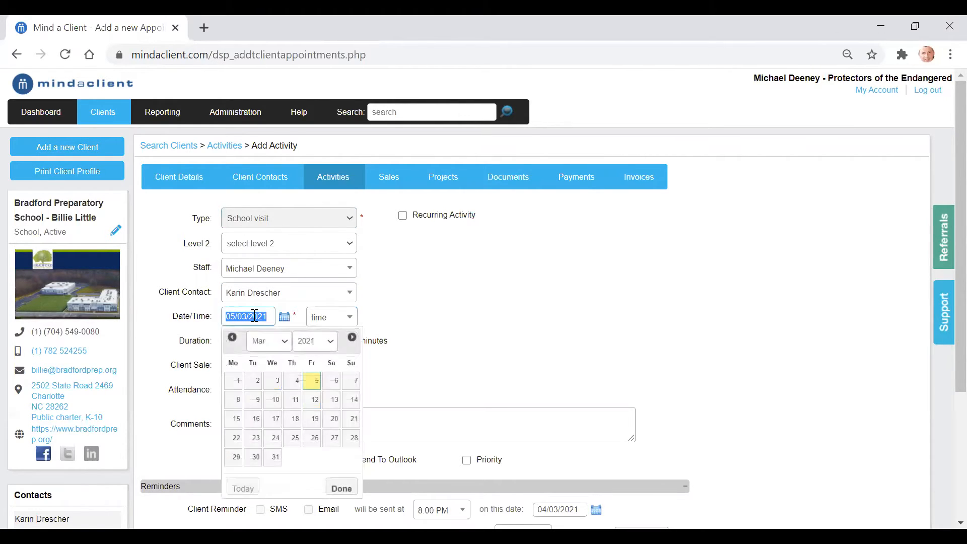
left_click(276, 420)
Enter the comment "demo arranged", enable the staff email reminder, and add the activity.
scroll(443, 345, "down", 3)
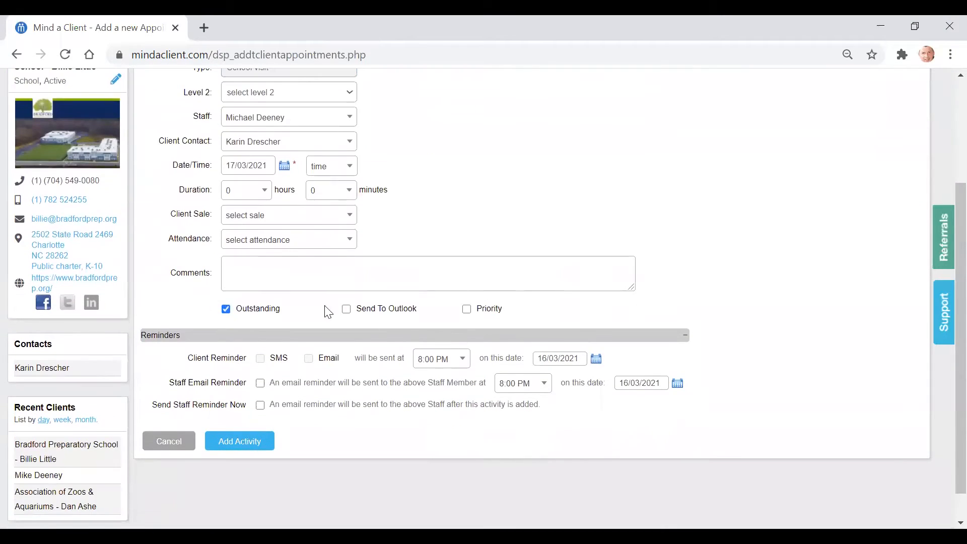
left_click(284, 265)
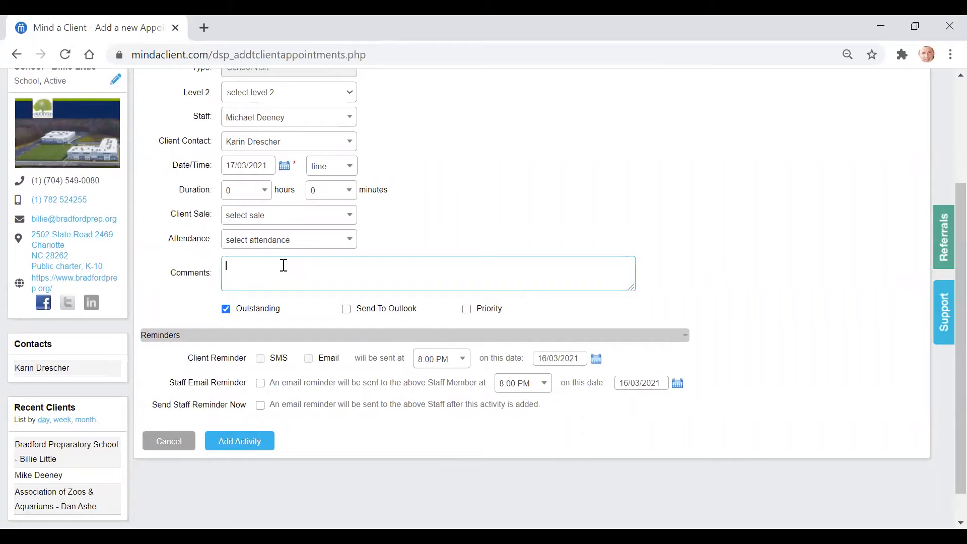
type("demo arranged")
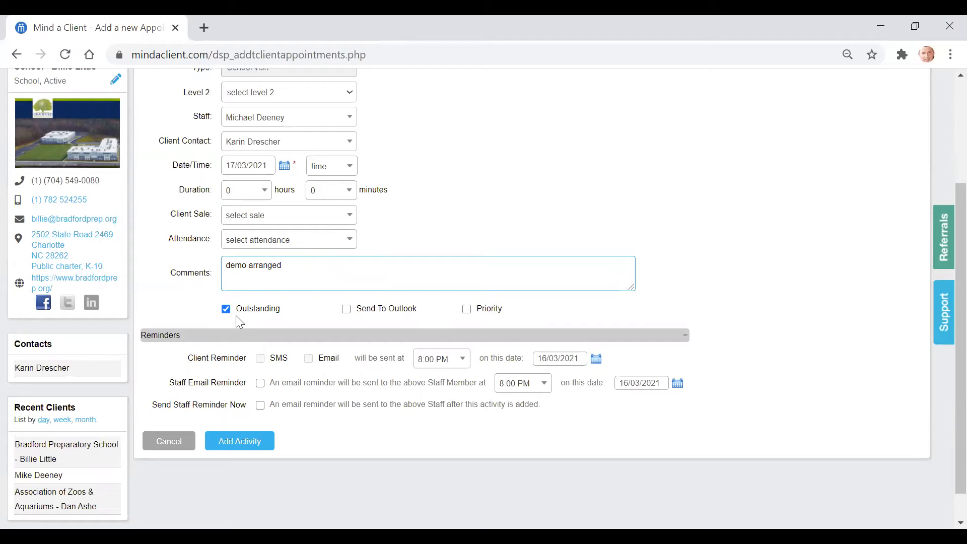
left_click(261, 383)
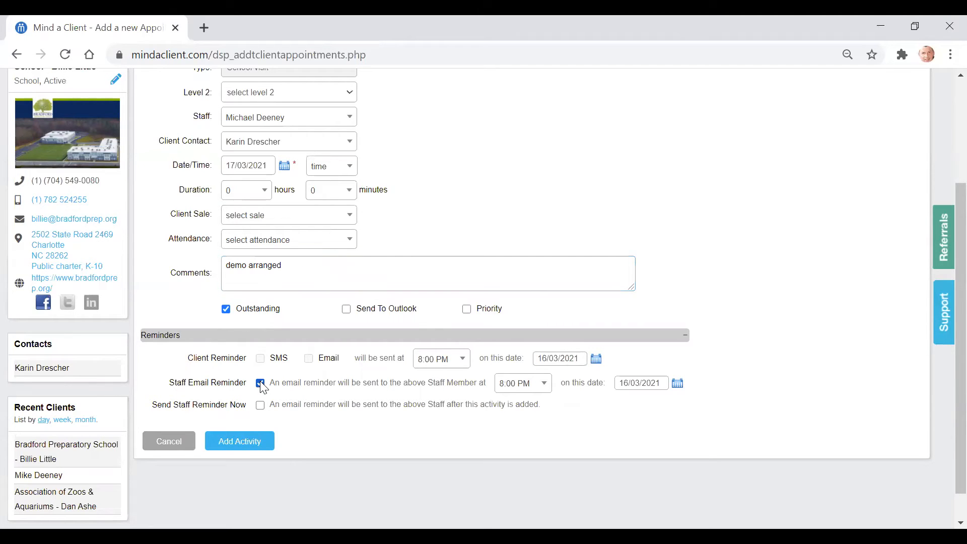
scroll(489, 379, "up", 3)
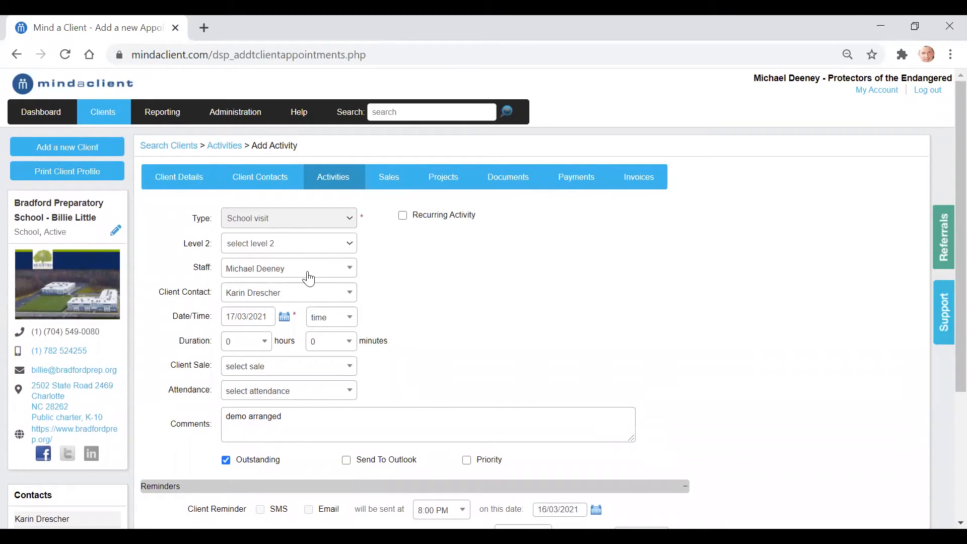
scroll(549, 335, "down", 1)
scroll(549, 335, "down", 1)
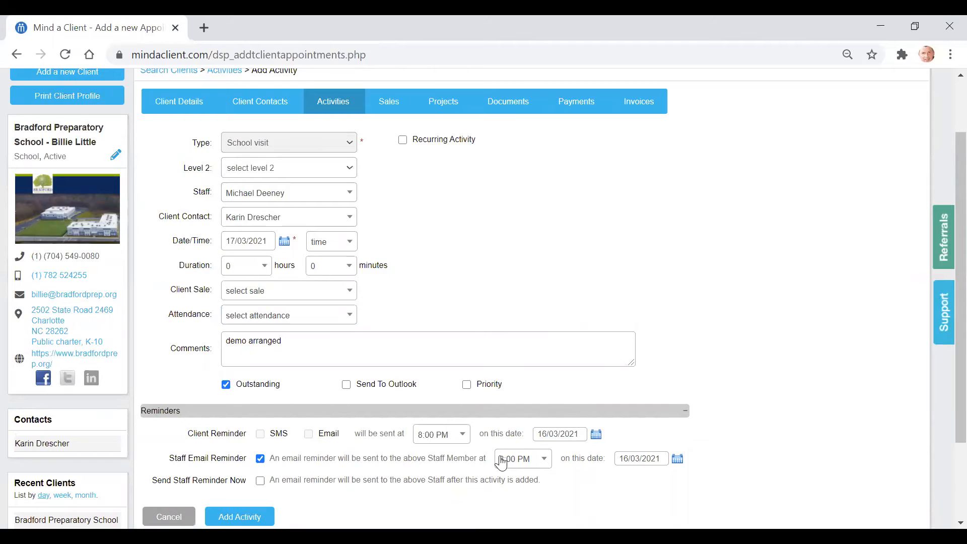
left_click(513, 462)
left_click(514, 463)
scroll(482, 297, "down", 2)
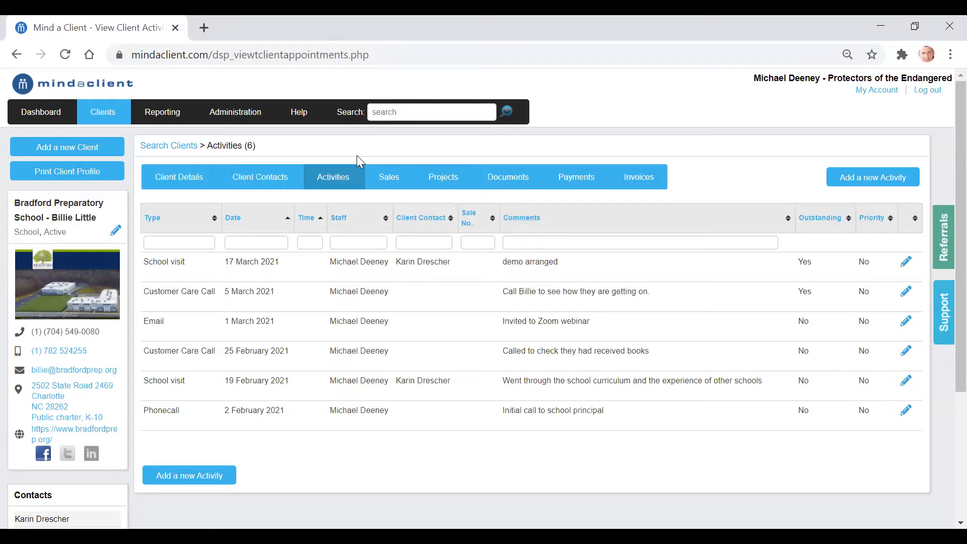
Plan a new sale for the school at stage Proposal sent, with product category Book Series and product Full Series.
left_click(387, 181)
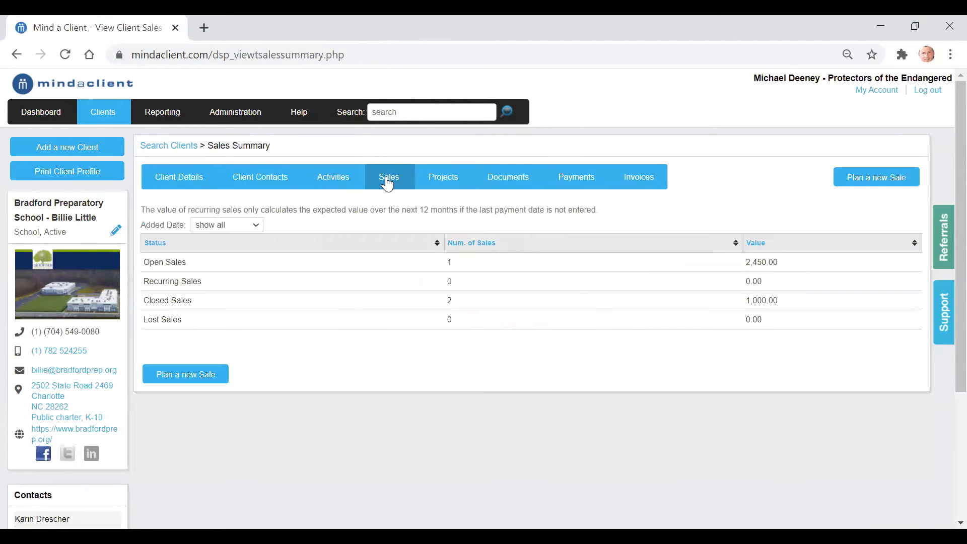
left_click(183, 382)
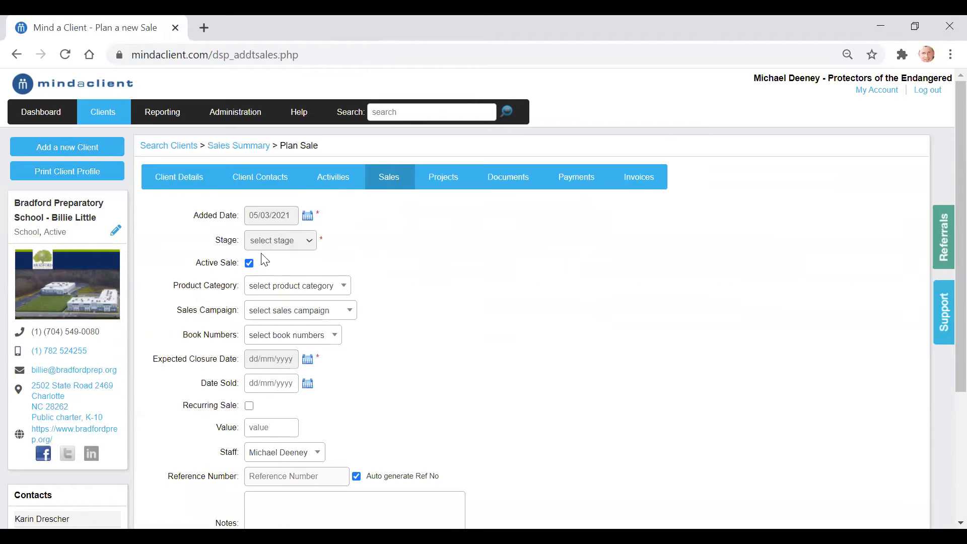
left_click(308, 247)
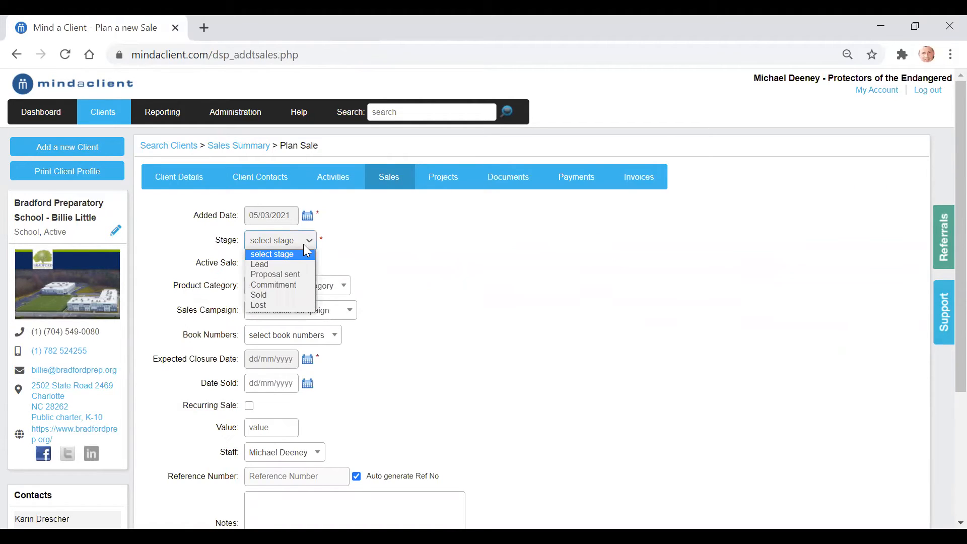
left_click(296, 275)
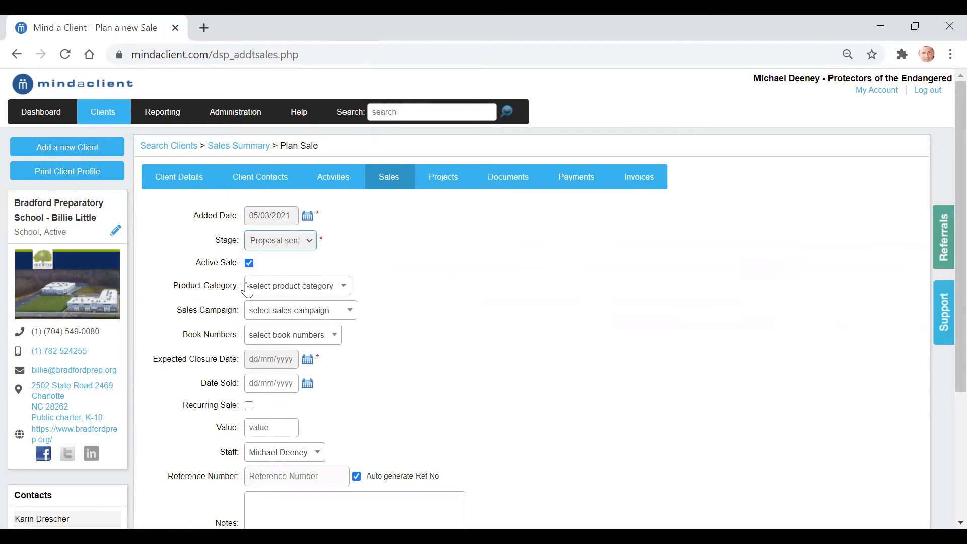
left_click(296, 292)
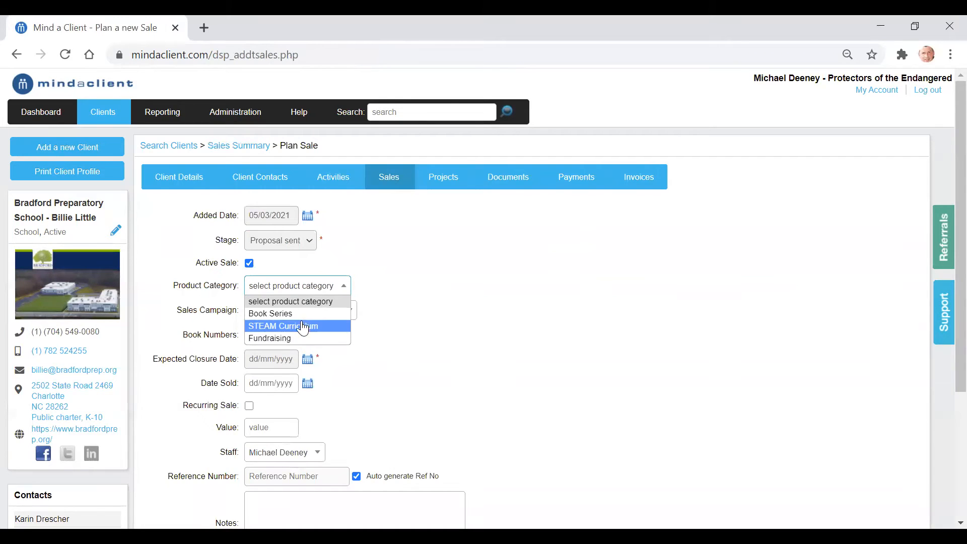
left_click(302, 316)
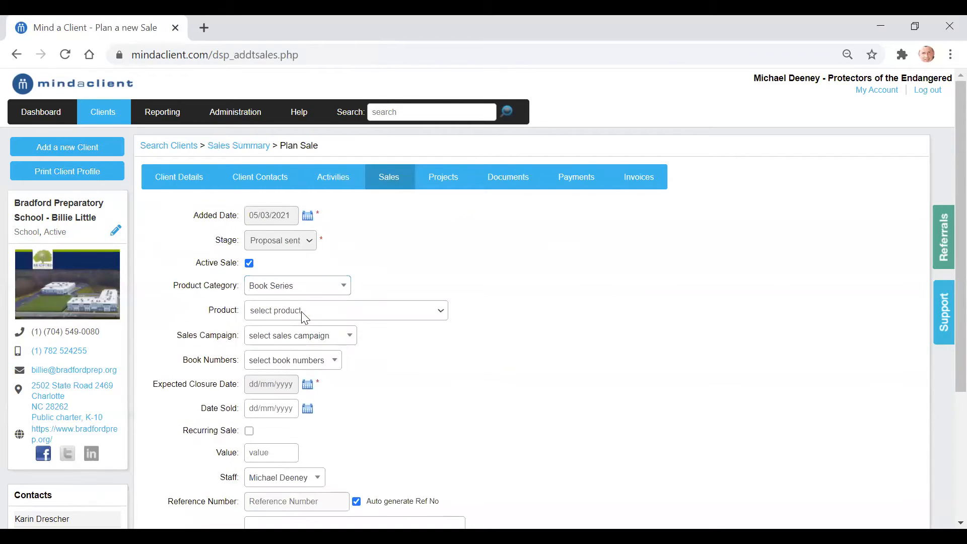
left_click(364, 317)
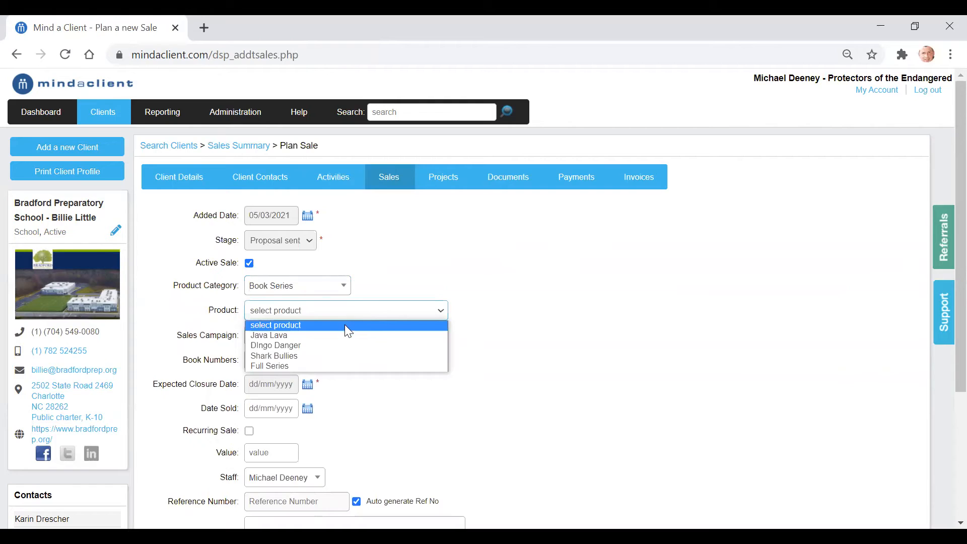
left_click(333, 367)
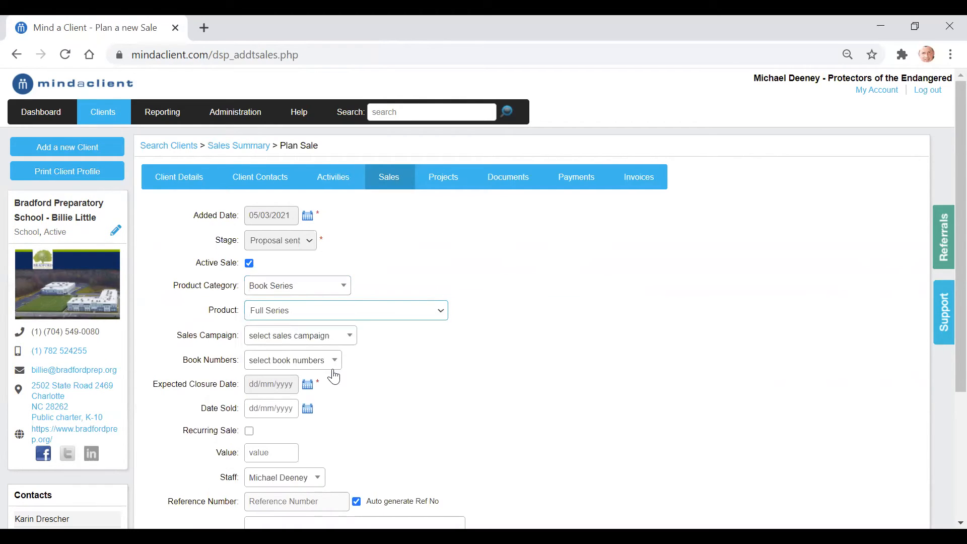
Set the sale's book numbers to 500, expected closure date to 31/03/2021 and value to 5000, leaving the sales campaign unselected.
left_click(317, 344)
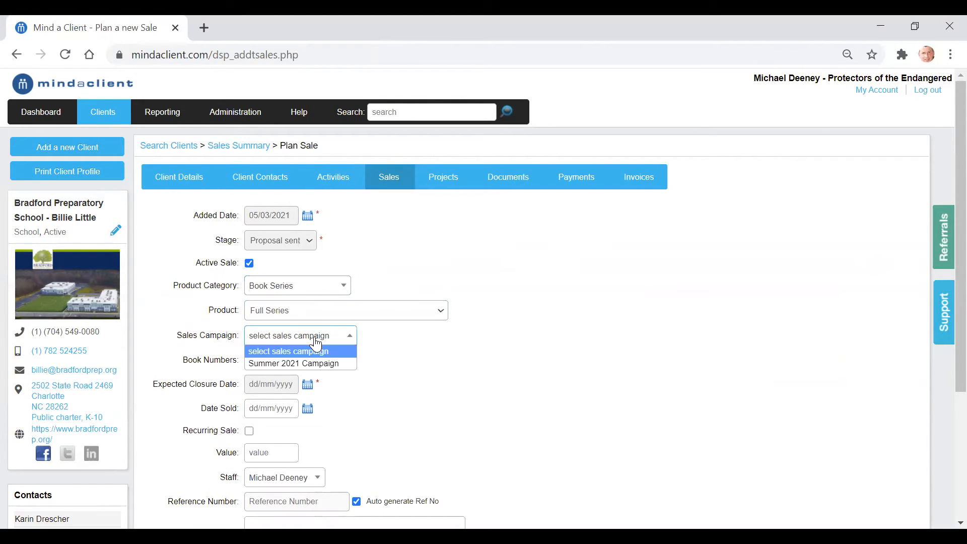
left_click(317, 345)
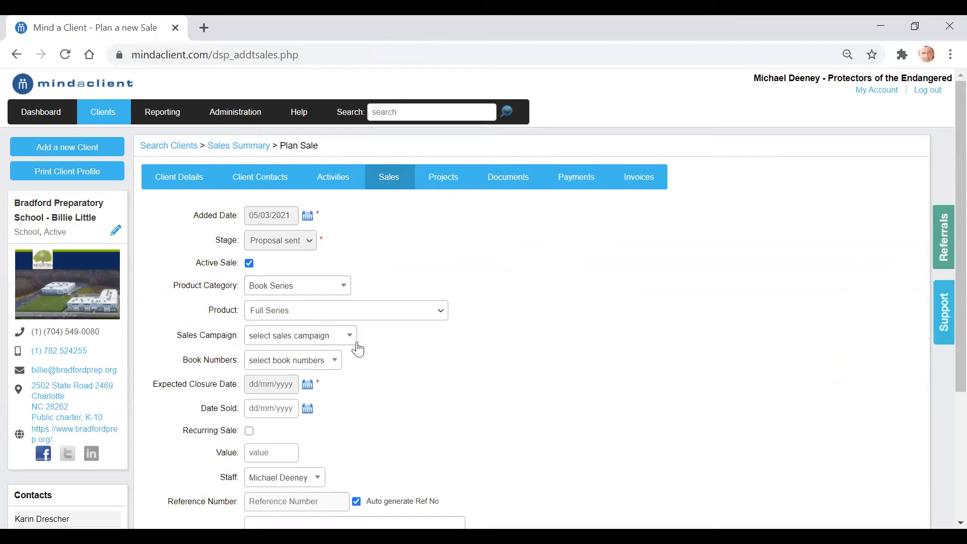
left_click(322, 361)
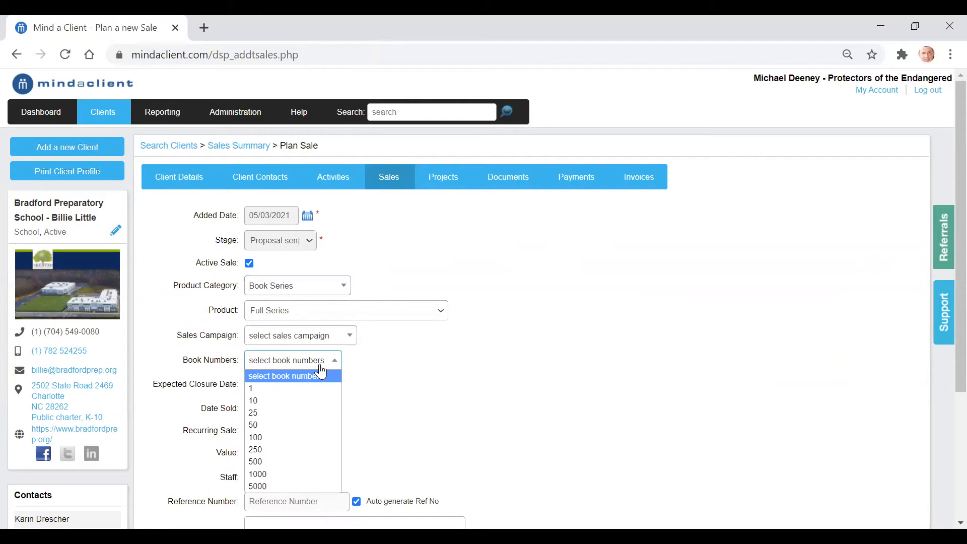
left_click(284, 462)
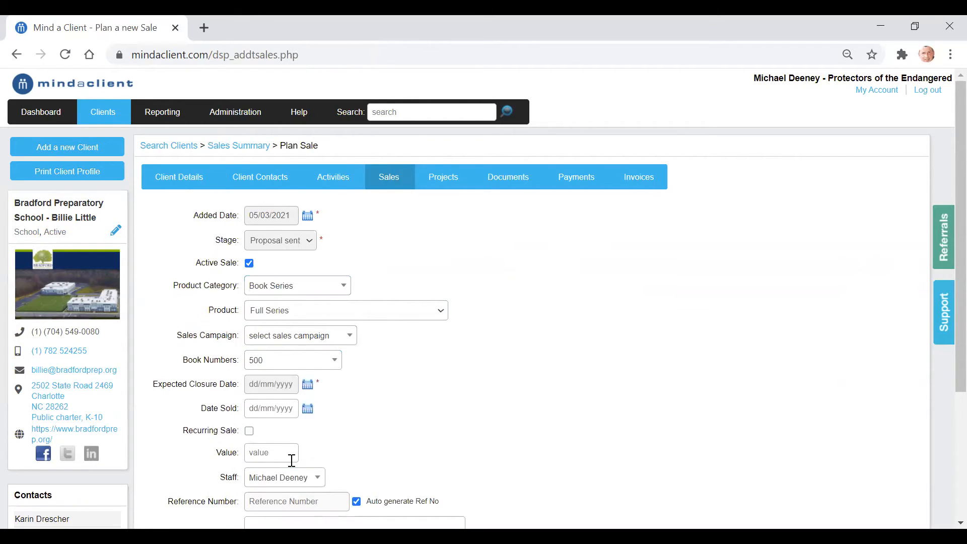
left_click(273, 387)
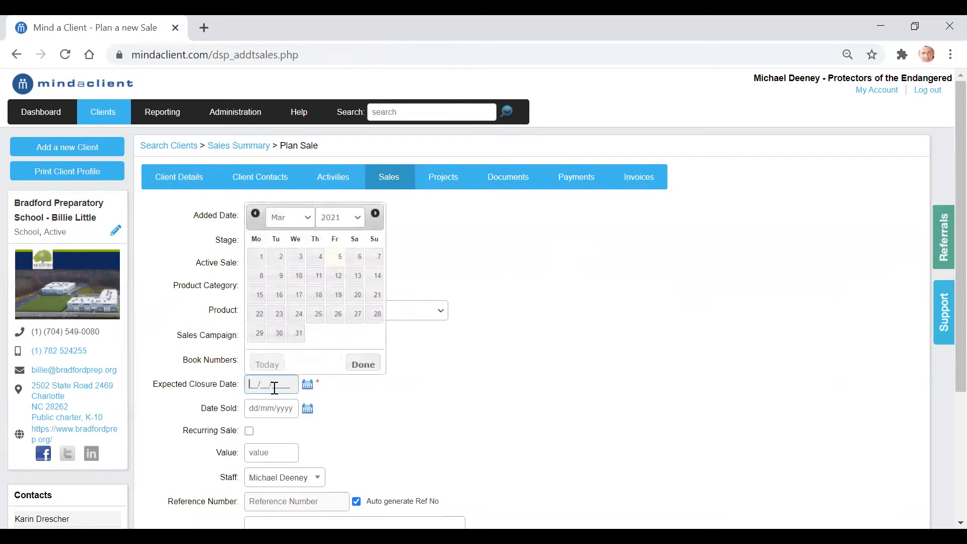
left_click(298, 334)
left_click(262, 454)
type("5000")
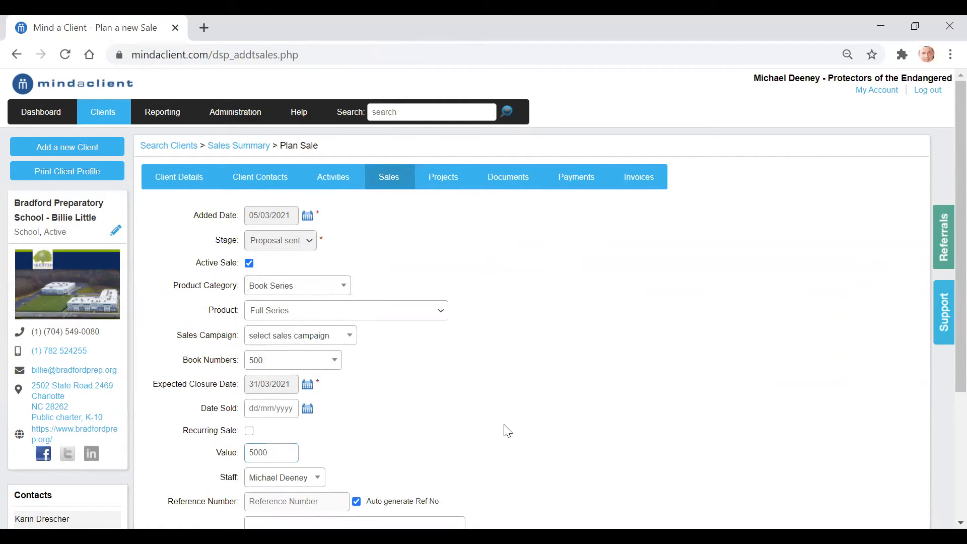
Enter "notes" in the sale's notes and save the planned sale.
scroll(505, 430, "down", 2)
left_click(258, 453)
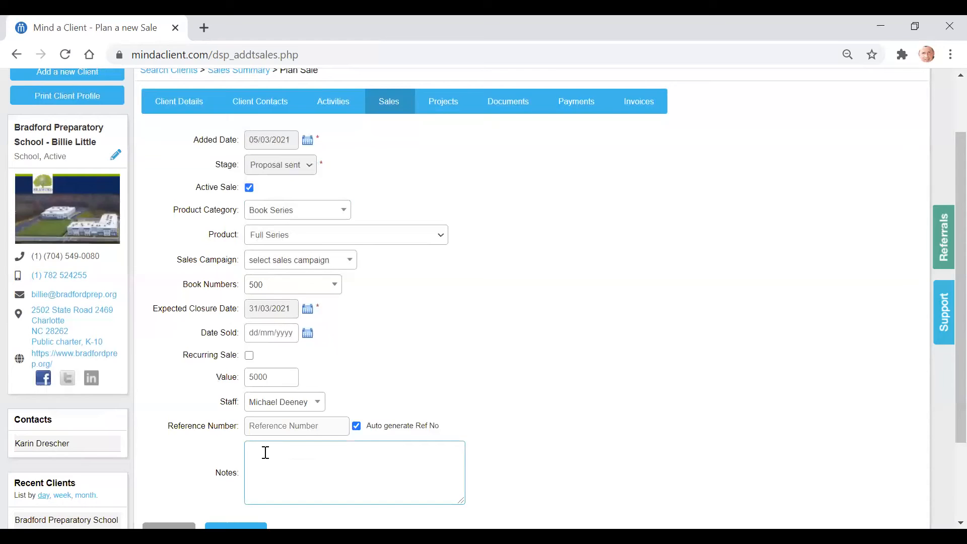
type("notes")
scroll(309, 473, "down", 3)
left_click(257, 429)
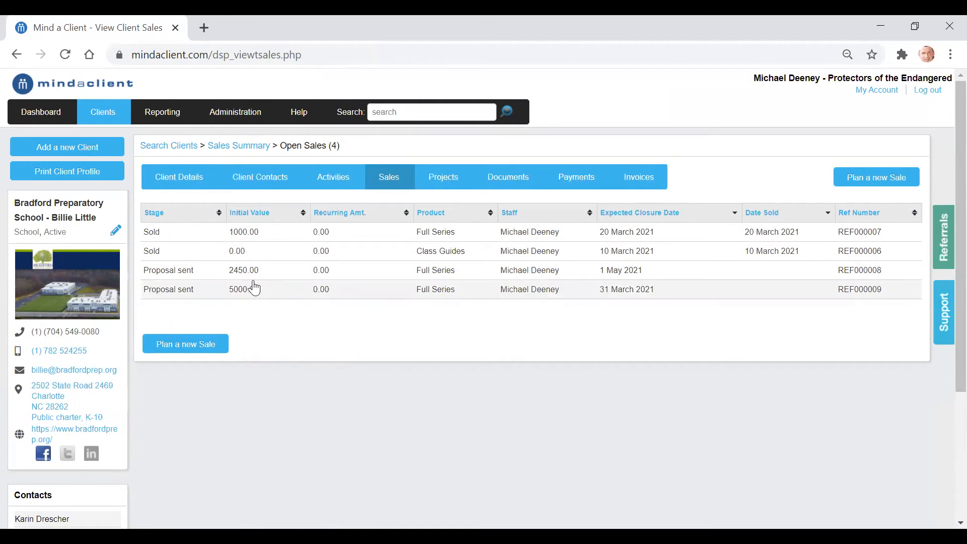
Run the Grouped Pipeline Report from pipeline reporting without choosing a stage, and close the report after viewing it.
left_click(161, 114)
left_click(123, 308)
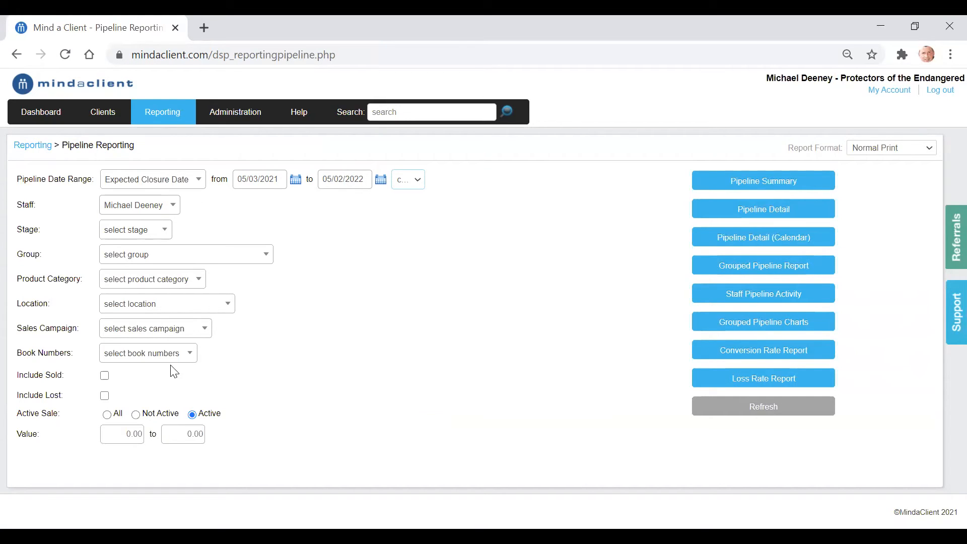
left_click(146, 232)
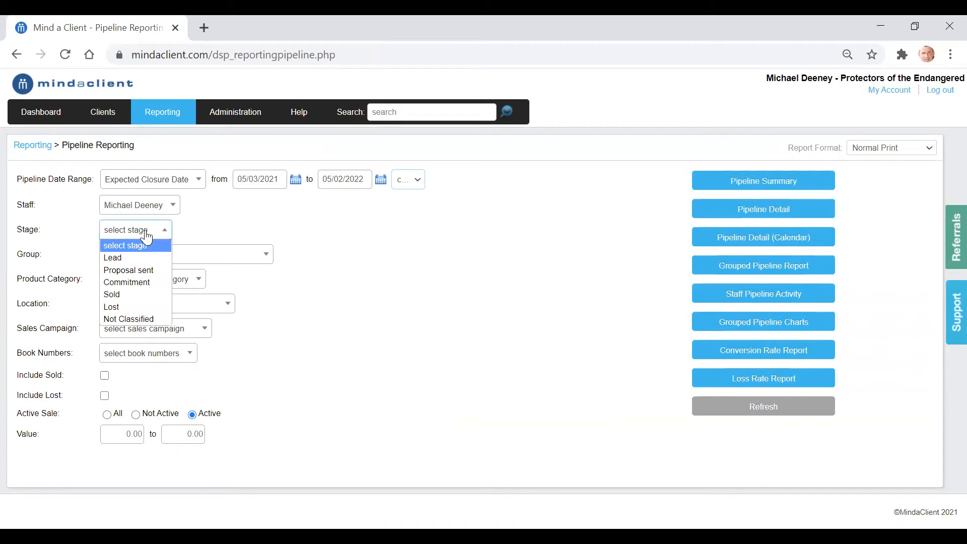
left_click(255, 225)
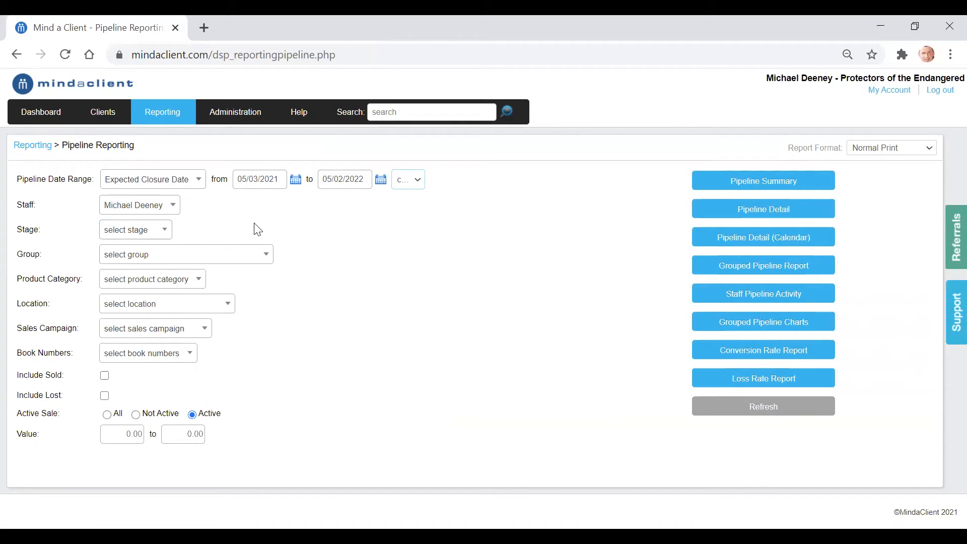
left_click(774, 274)
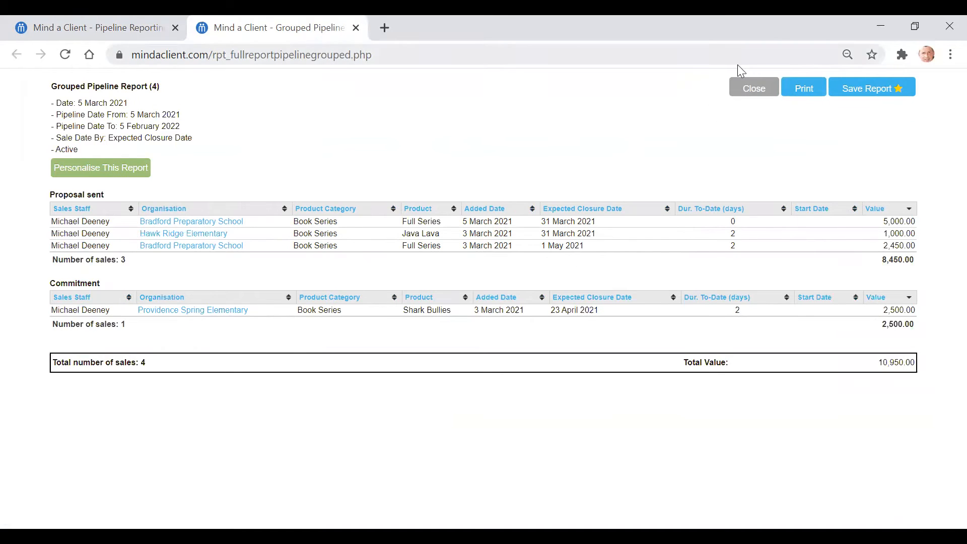
left_click(743, 87)
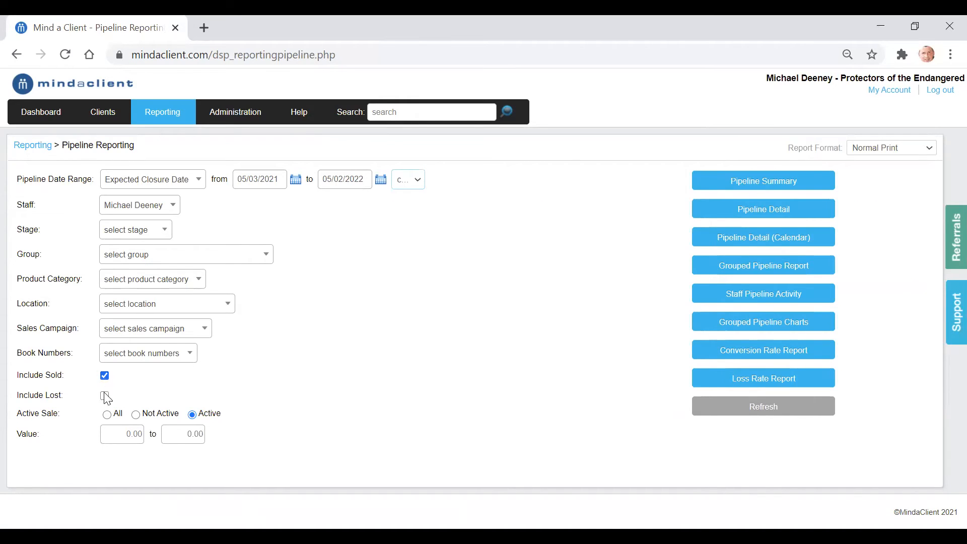
Include lost sales in the pipeline filters, run the Grouped Pipeline Report again, and close it after viewing.
left_click(105, 396)
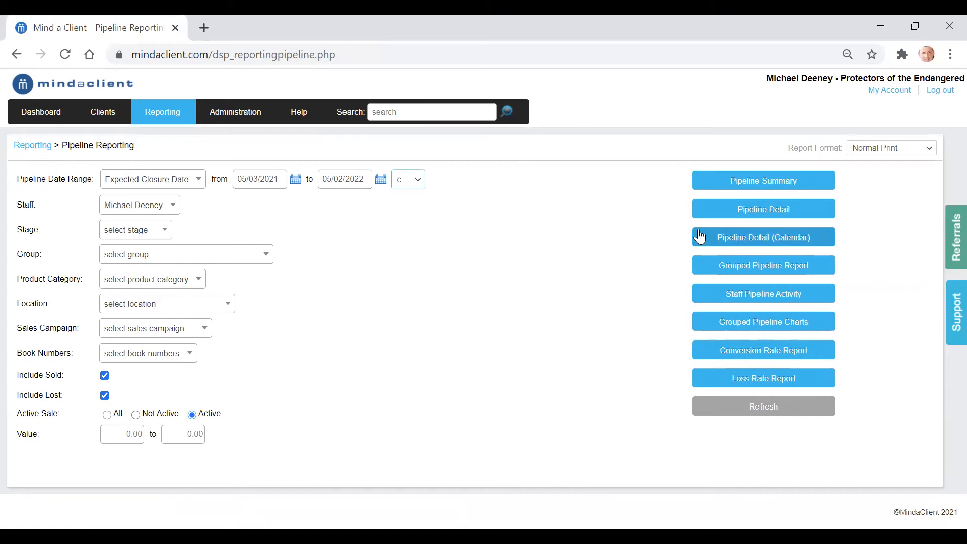
left_click(771, 267)
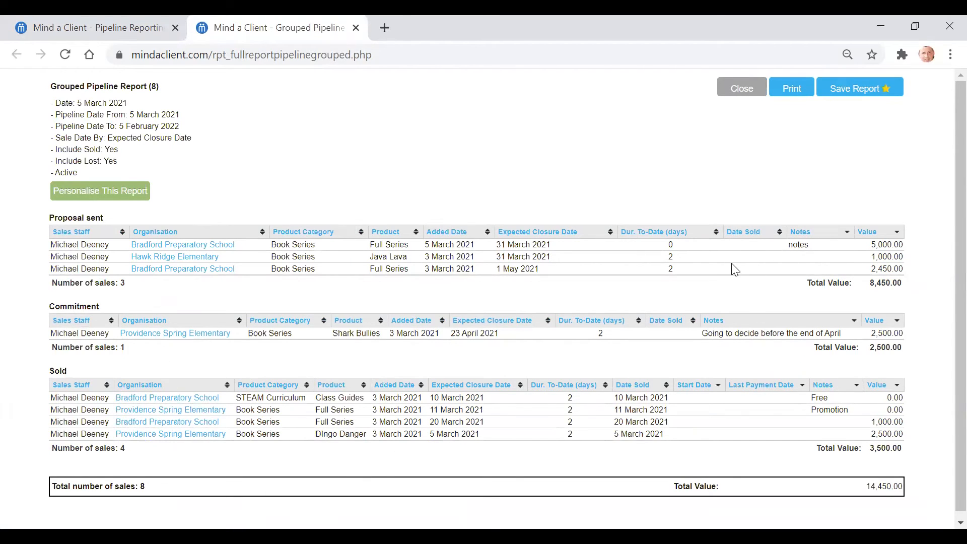
left_click(729, 90)
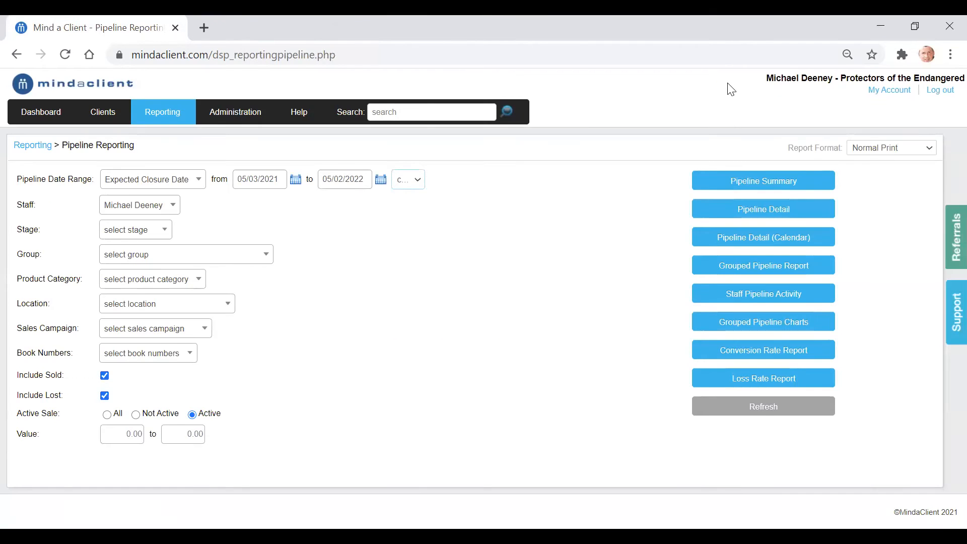
View the Grouped Pipeline Charts and close them, then look through the available report formats.
left_click(773, 328)
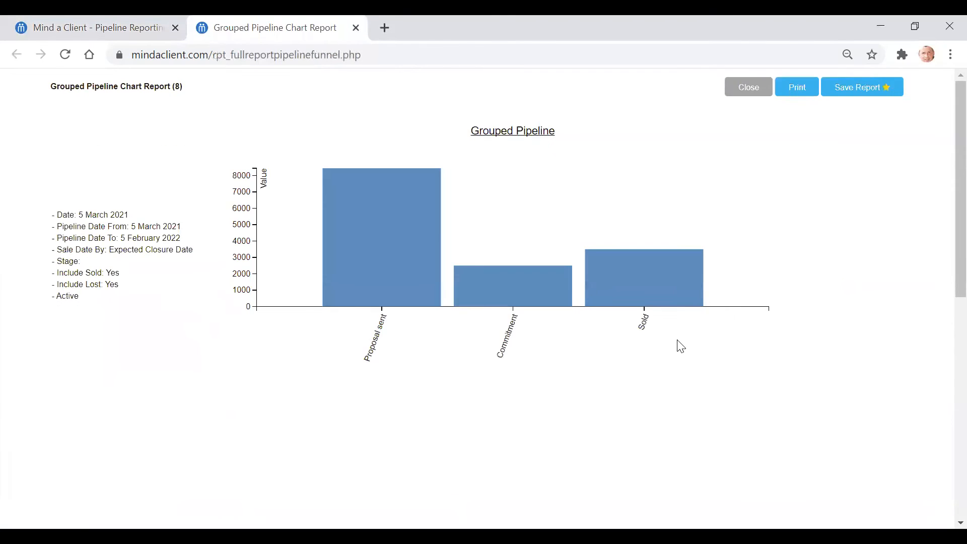
scroll(682, 350, "down", 6)
key("ctrl+w")
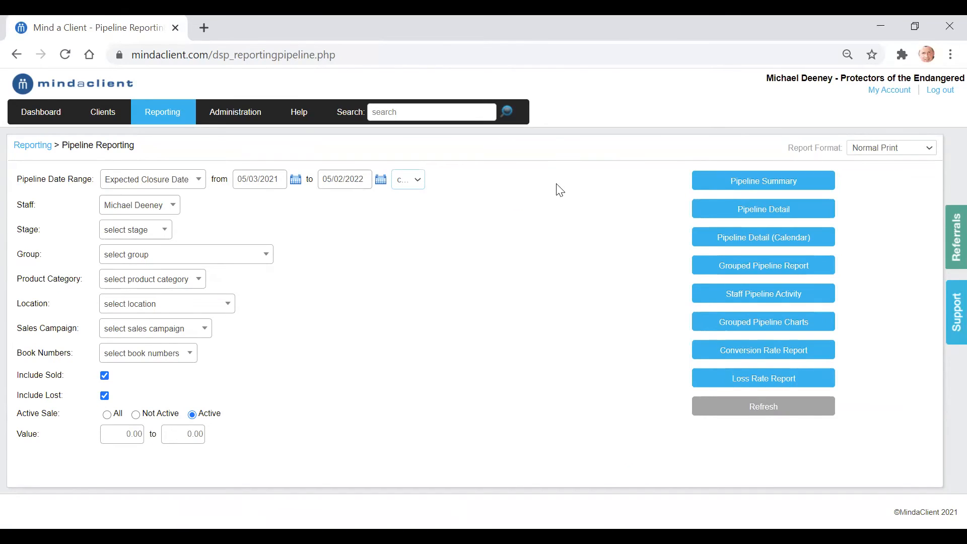
left_click(919, 151)
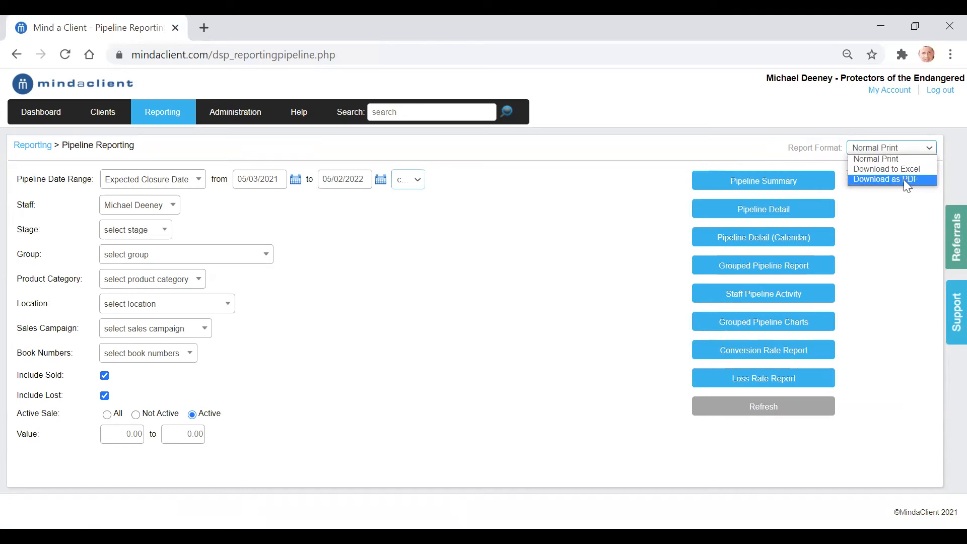
Open Sales Target Reporting and set its date range from 01/2021 to 03/2021.
left_click(161, 113)
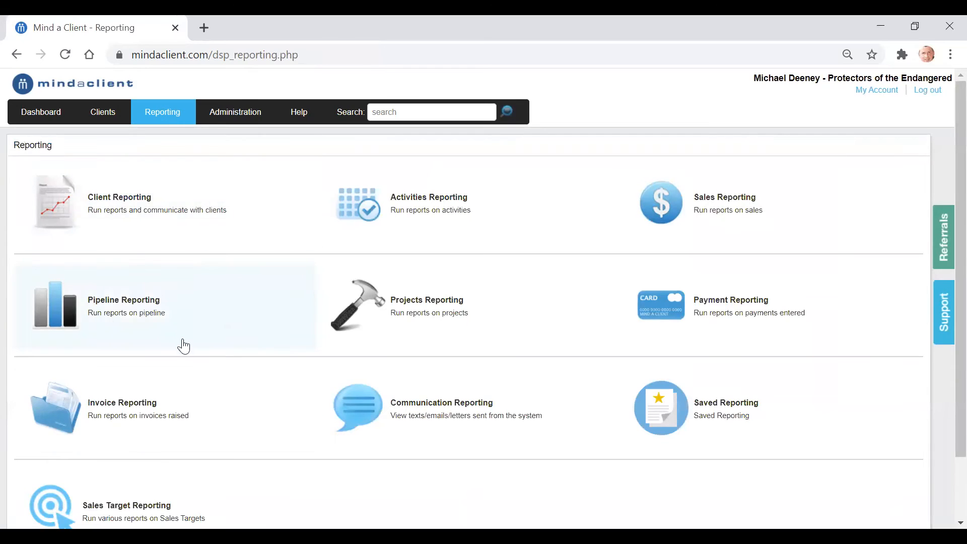
left_click(126, 505)
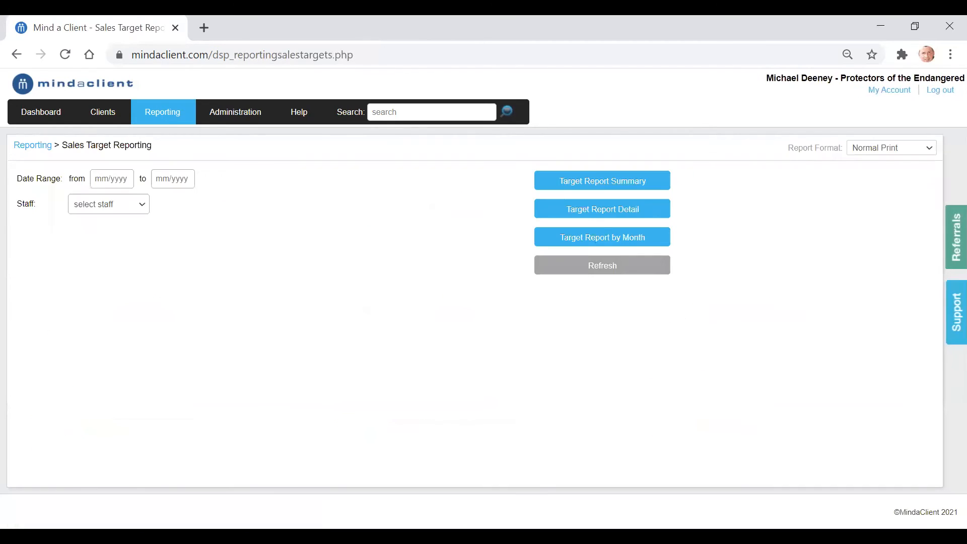
left_click(123, 178)
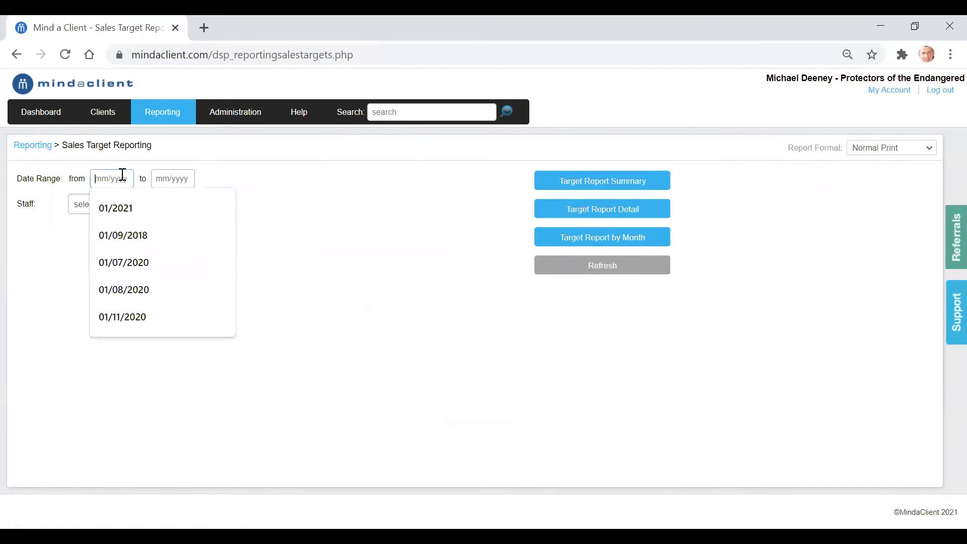
left_click(123, 206)
left_click(121, 231)
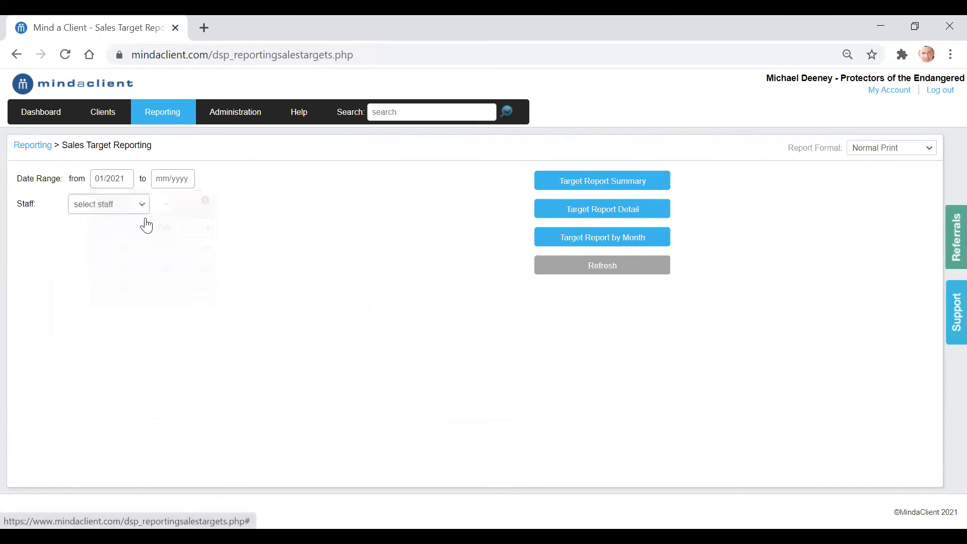
left_click(177, 180)
left_click(182, 210)
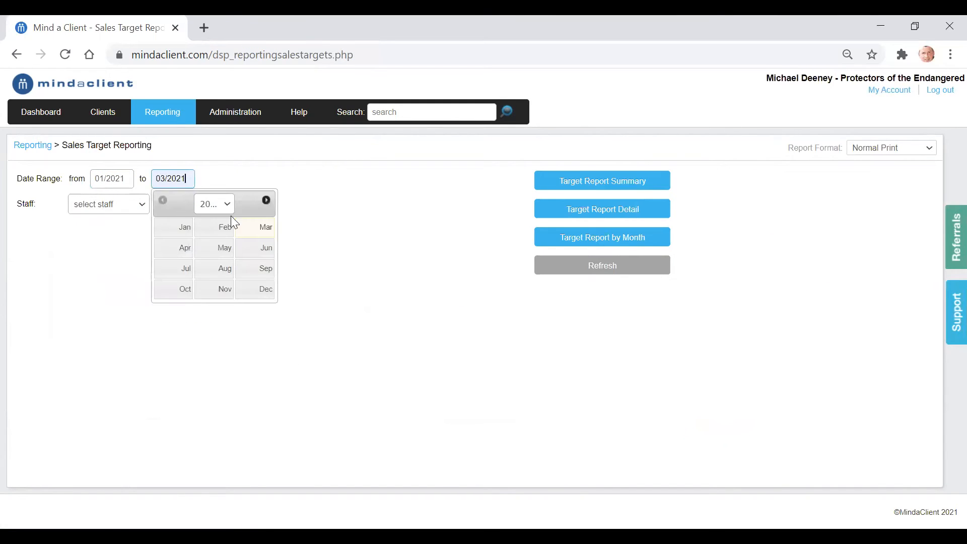
left_click(260, 227)
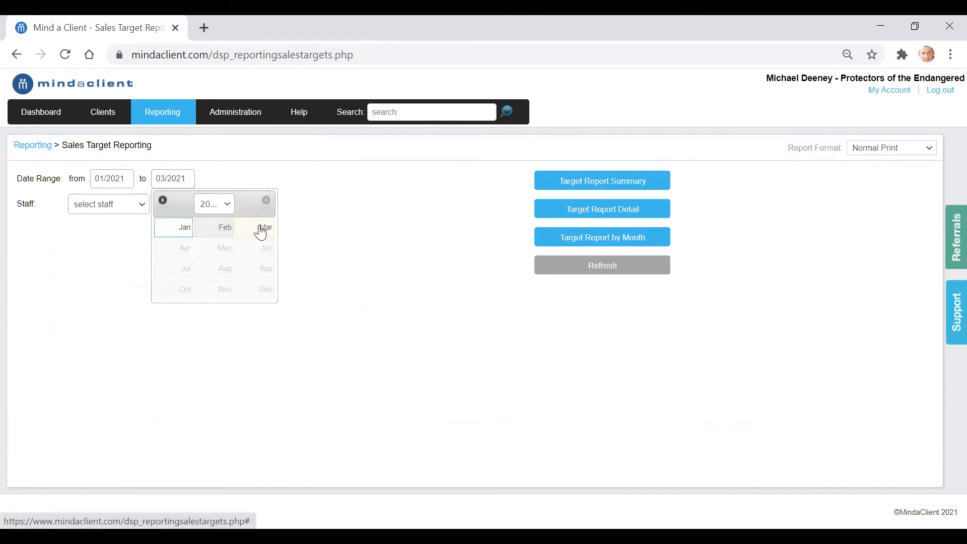
Choose the staff member, run the Target Report by Month, and close the report after viewing it.
left_click(137, 205)
left_click(124, 230)
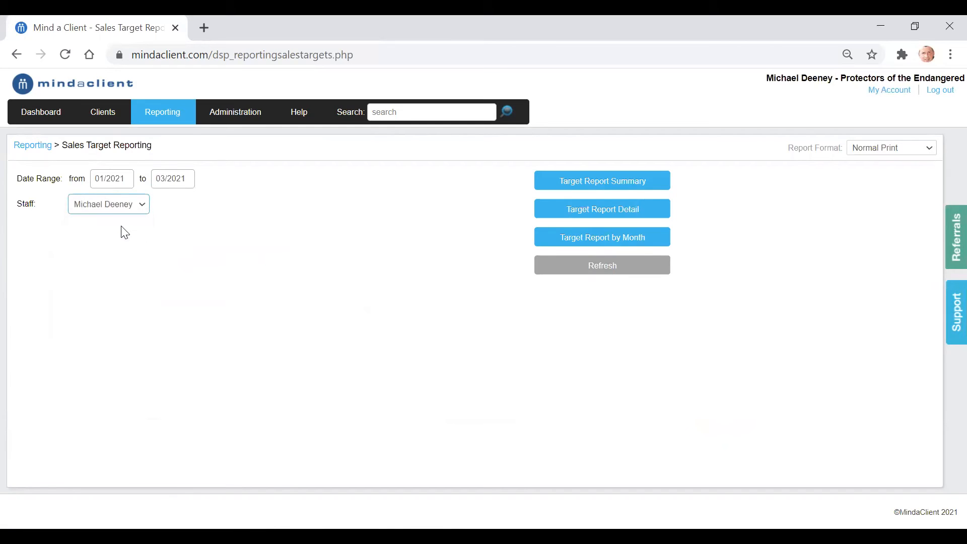
left_click(585, 247)
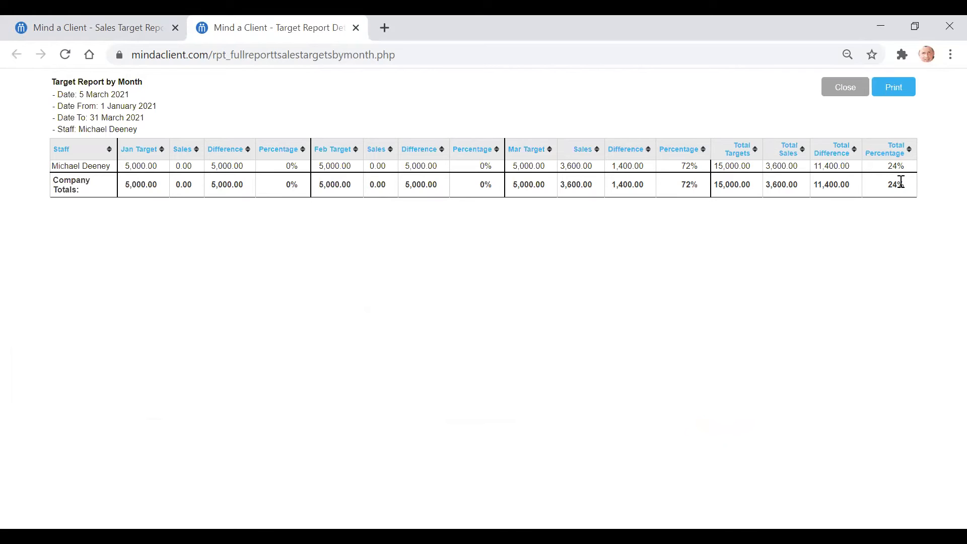
left_click(846, 87)
Open the projects of the recent company client and review the details of Fundraising Project 1000.
left_click(99, 111)
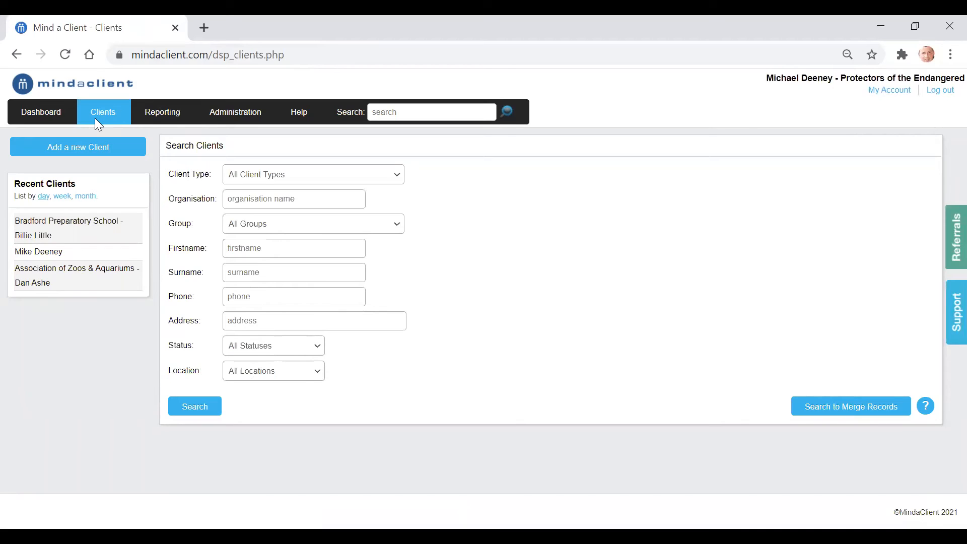
left_click(58, 257)
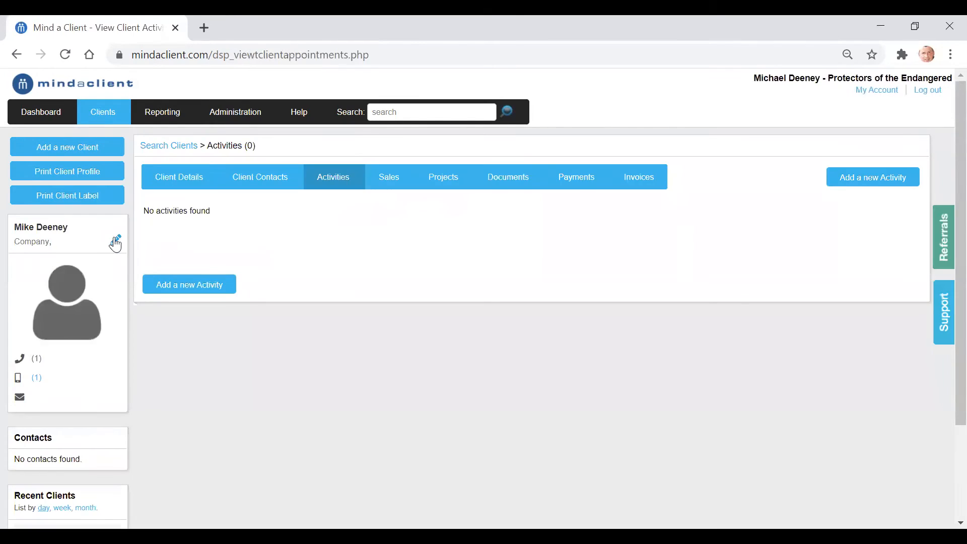
left_click(446, 189)
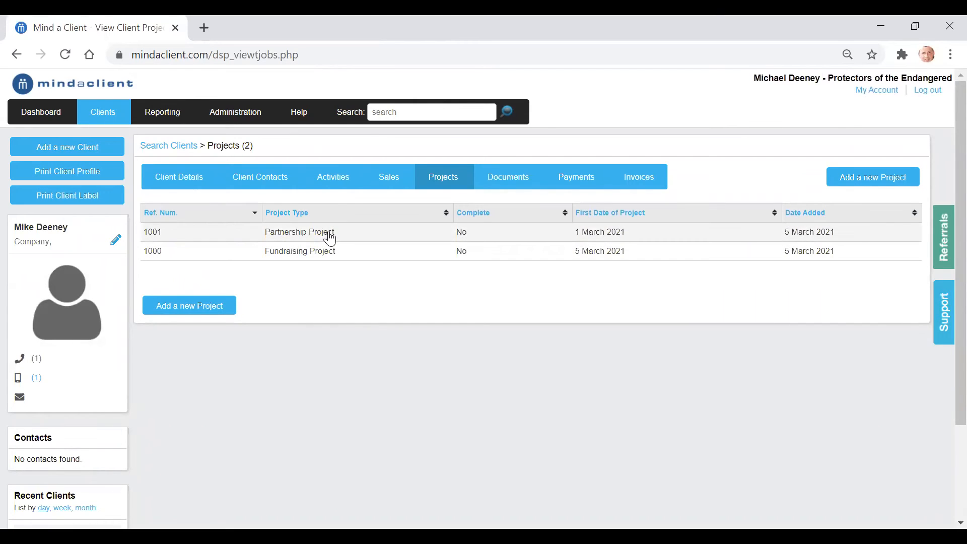
left_click(324, 251)
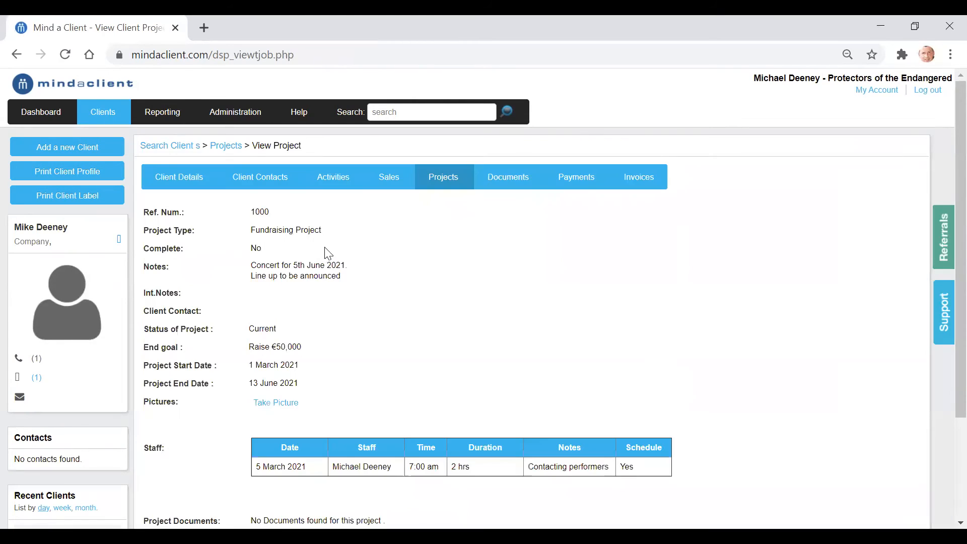
scroll(357, 252, "down", 2)
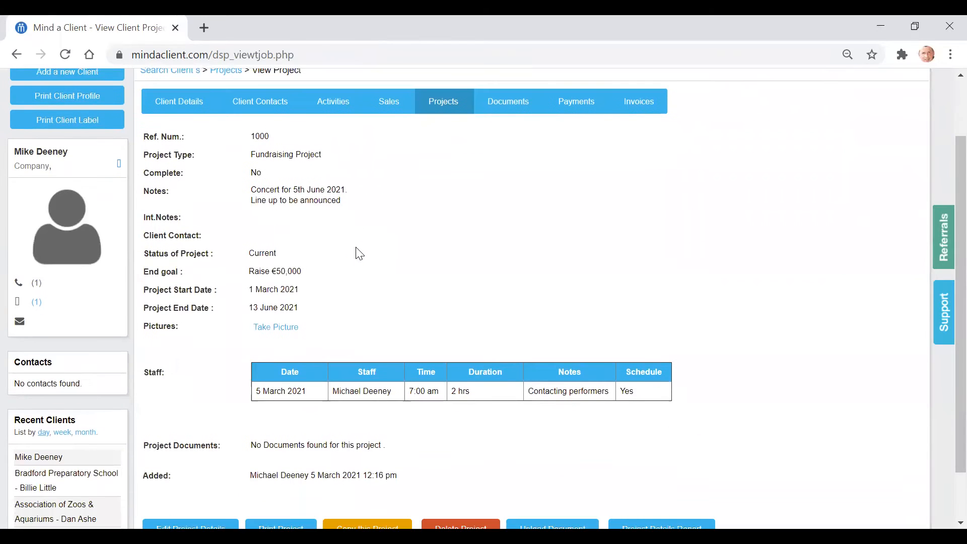
scroll(359, 246, "down", 1)
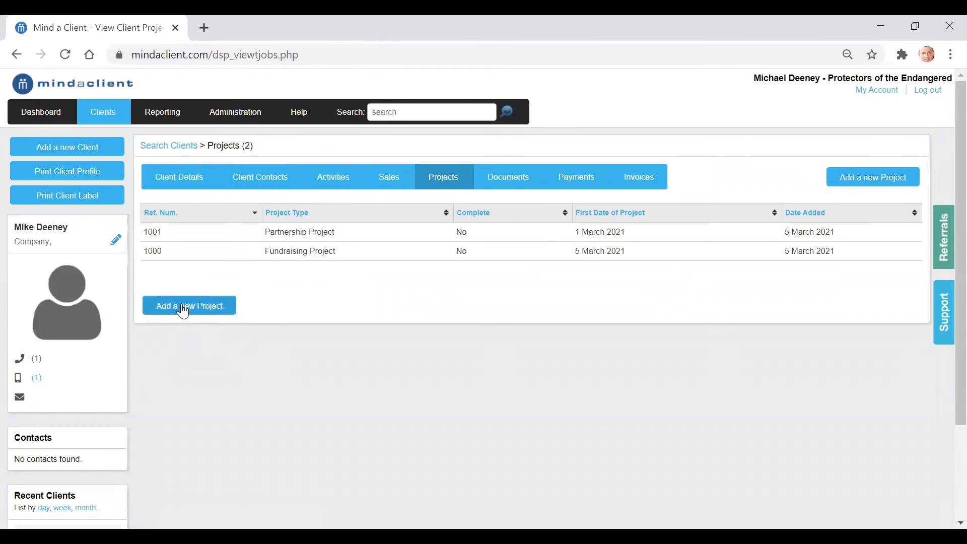
Enter a Partnership Project with notes "New partnership project", status Planned, end goal "Partnership closed", start date 01/04/2021 and end date 30/06/2021.
left_click(183, 307)
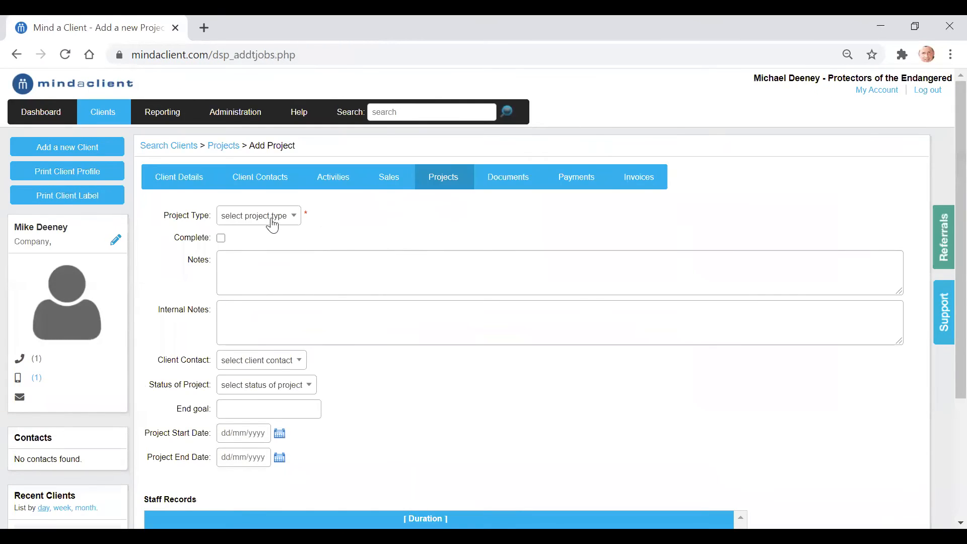
left_click(271, 222)
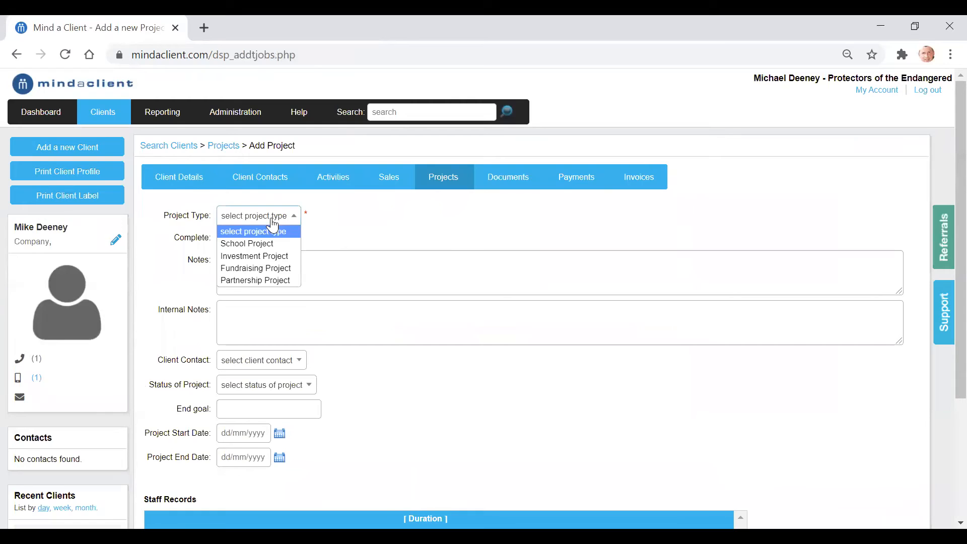
left_click(257, 282)
left_click(259, 273)
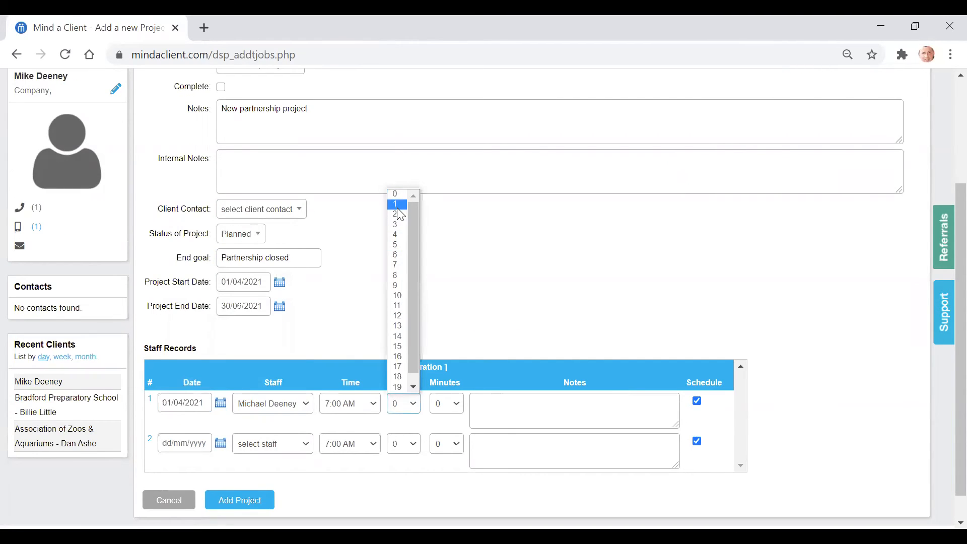
Give the project's first staff record a 1-hour duration and the notes "notes", and save the new project.
left_click(397, 208)
left_click(545, 423)
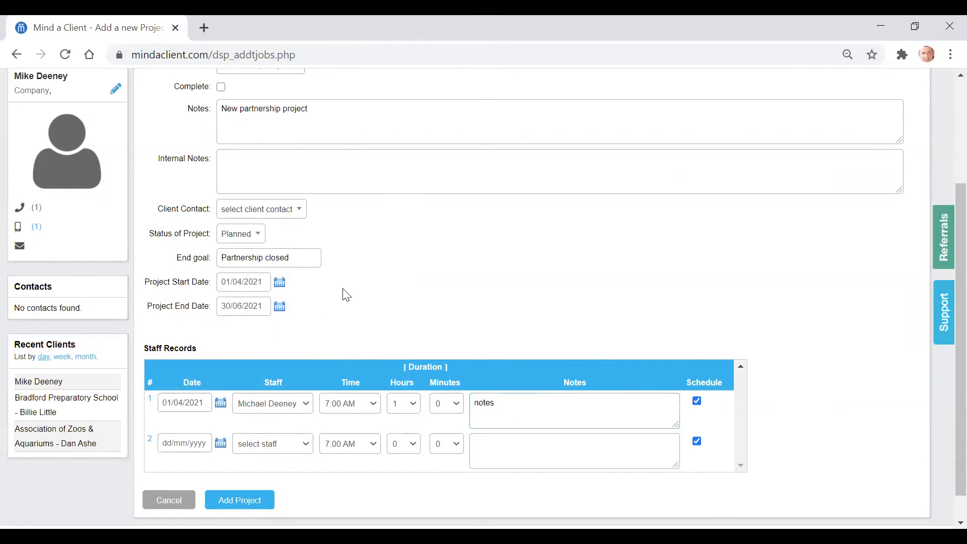
scroll(216, 403, "down", 1)
left_click(225, 464)
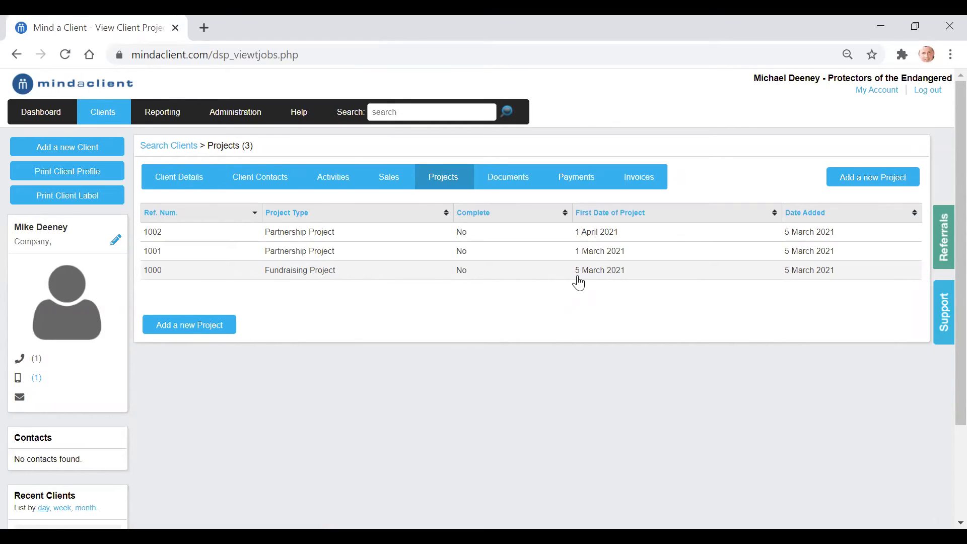
From the dashboard, add a staff record to project 1001 with a duration of 1 hour 30 minutes and the notes "Preparaing agreement".
left_click(48, 116)
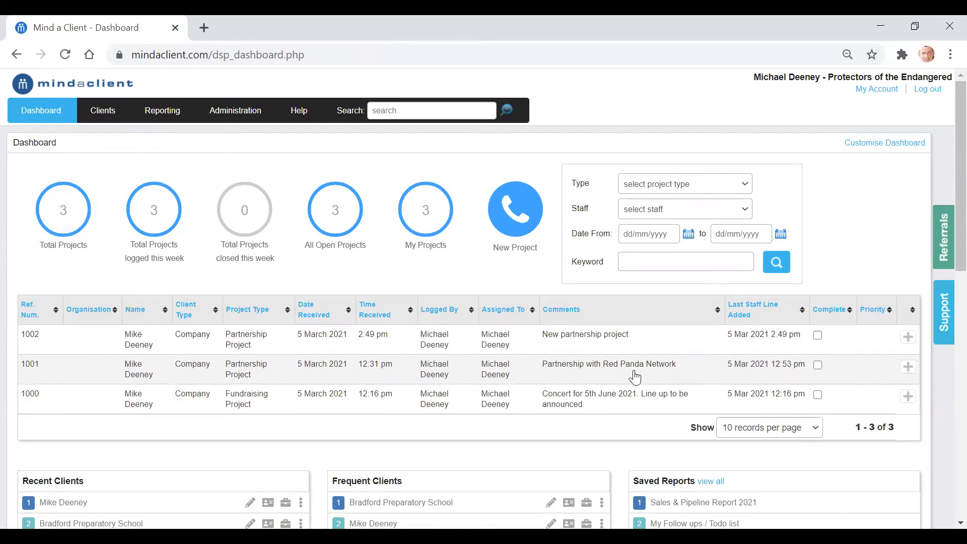
left_click(910, 368)
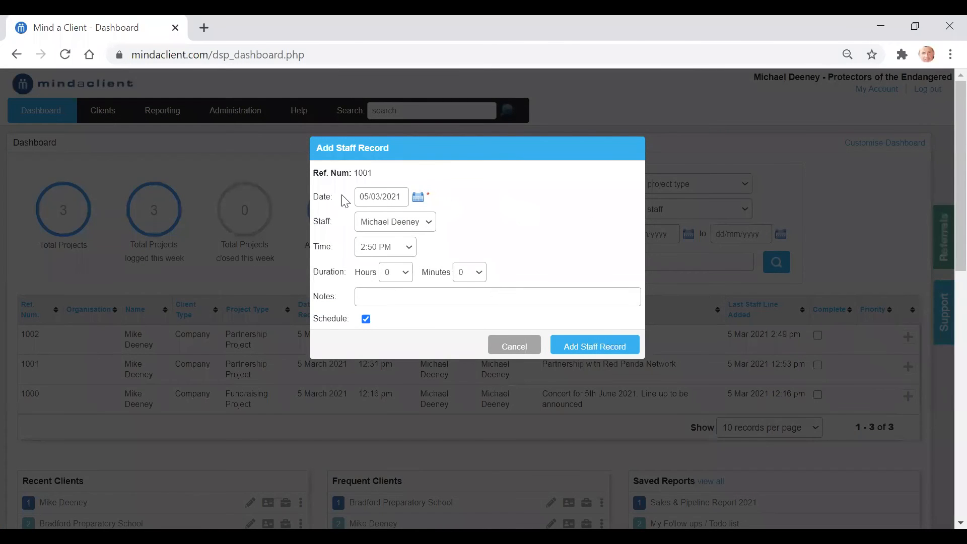
left_click(405, 275)
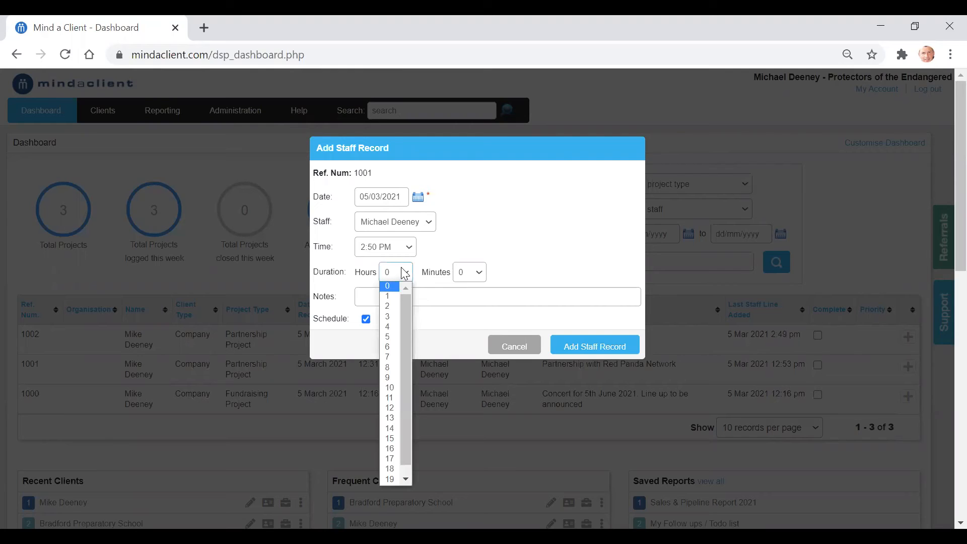
left_click(392, 297)
left_click(474, 276)
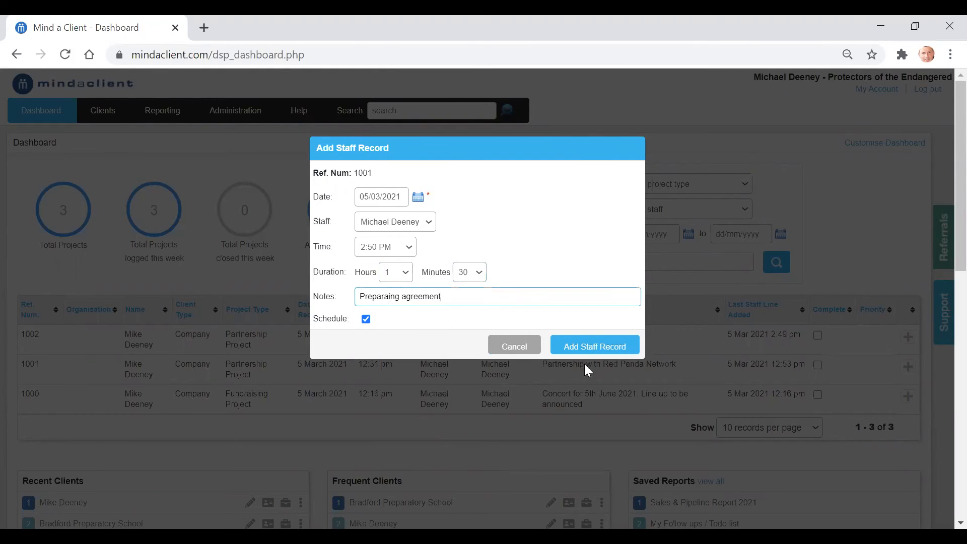
left_click(592, 348)
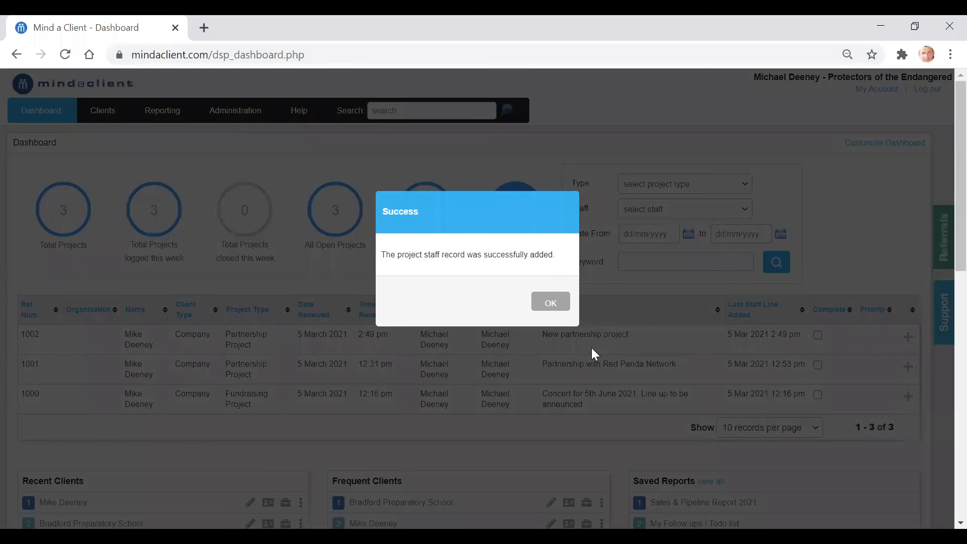
left_click(553, 304)
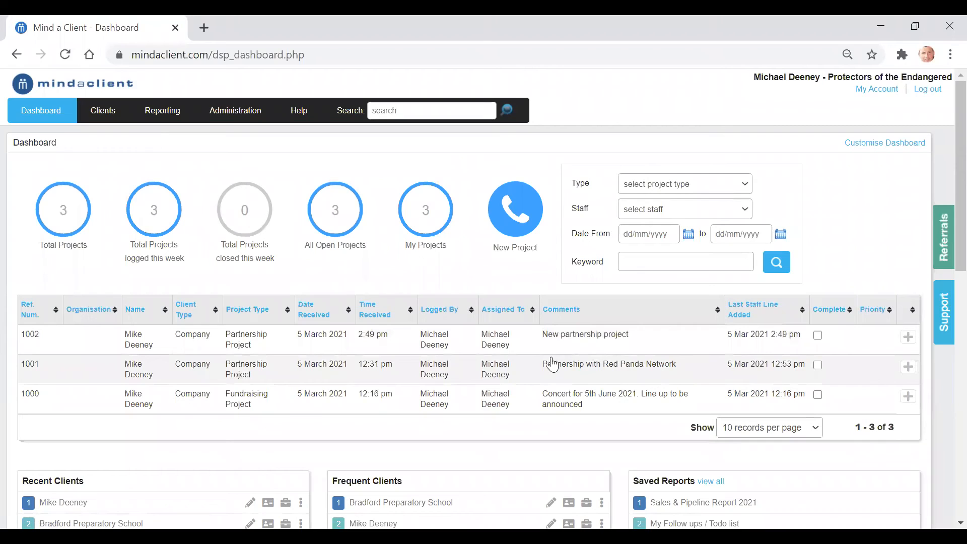
Open project 1001, review its staff records, and view the attached partnership announcement document.
left_click(583, 378)
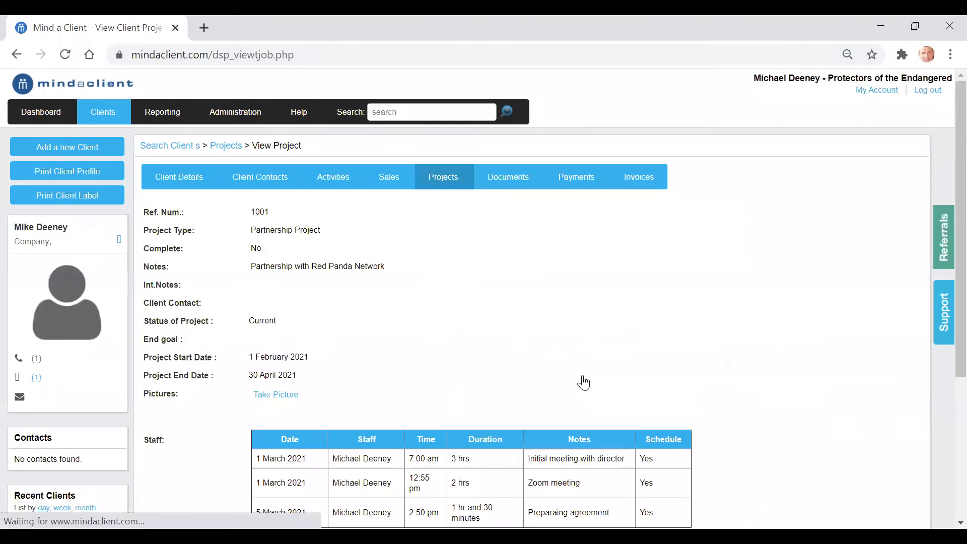
scroll(383, 231, "down", 3)
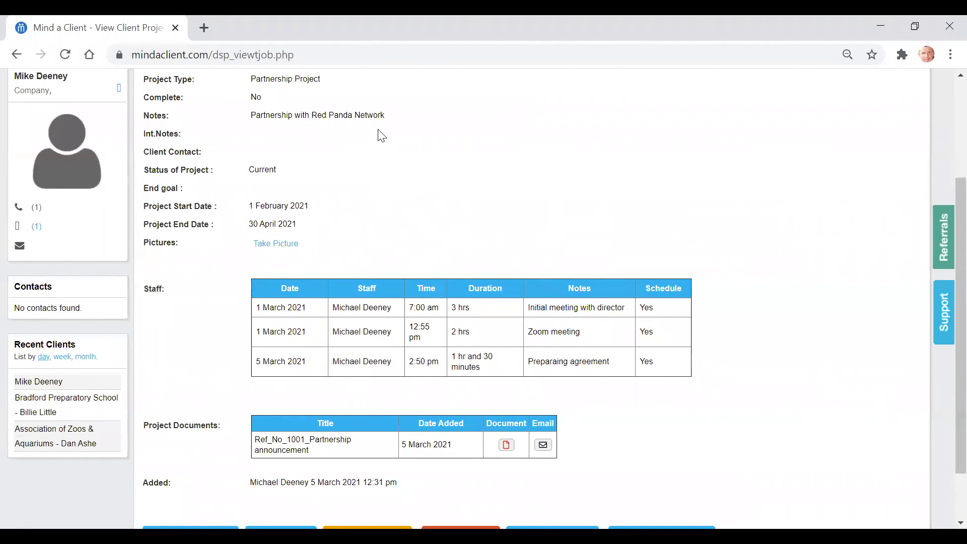
scroll(563, 206, "down", 2)
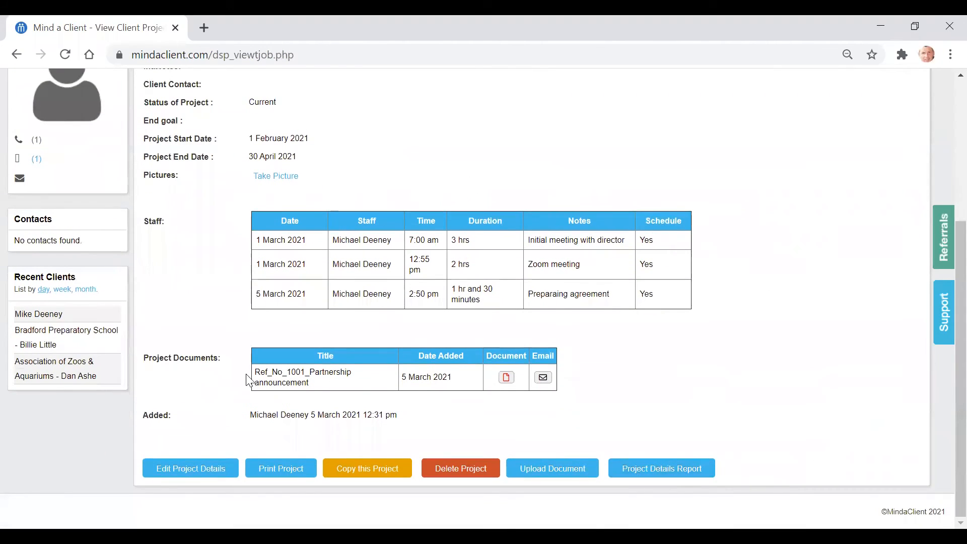
left_click(506, 378)
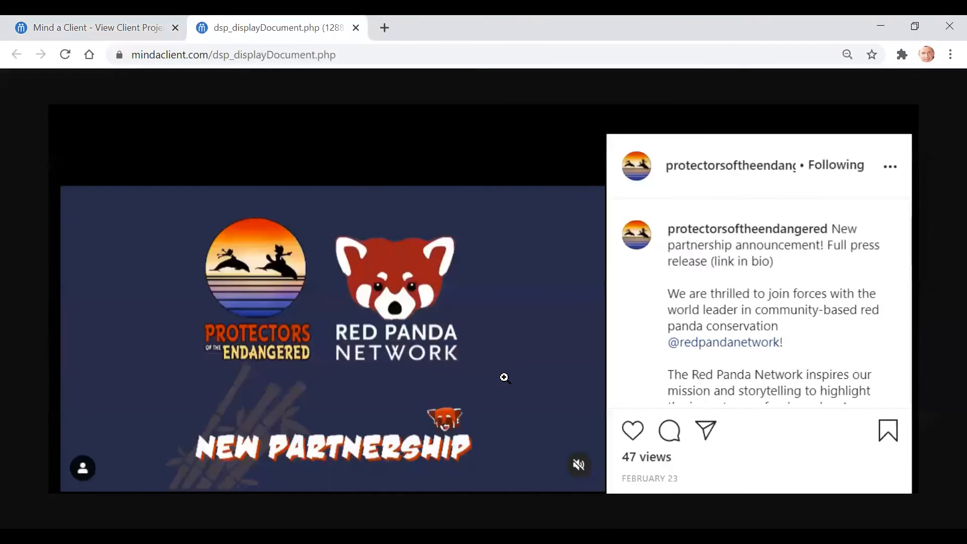
Close the document, download the Project Details Report with Activities and All project fields included, and choose to email the report.
left_click(356, 28)
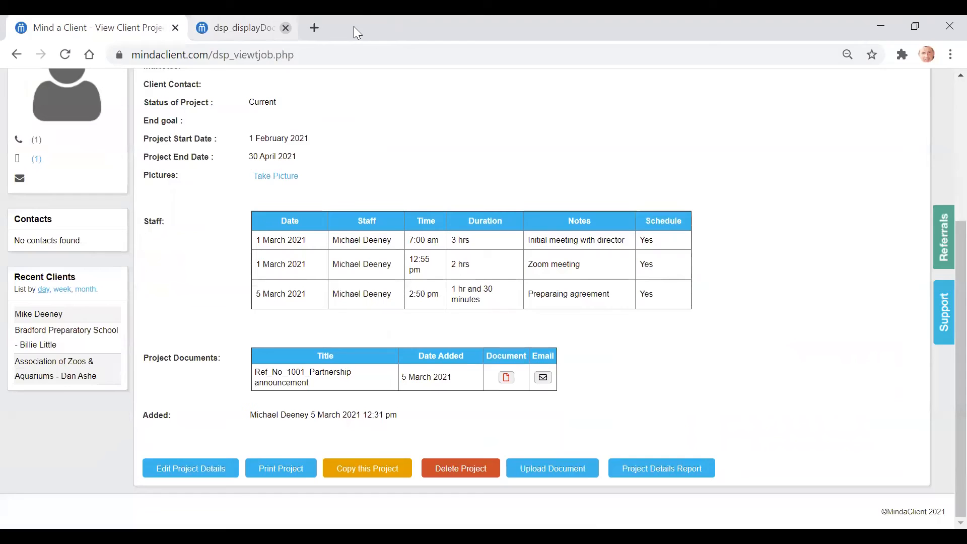
left_click(669, 467)
left_click(346, 192)
left_click(346, 211)
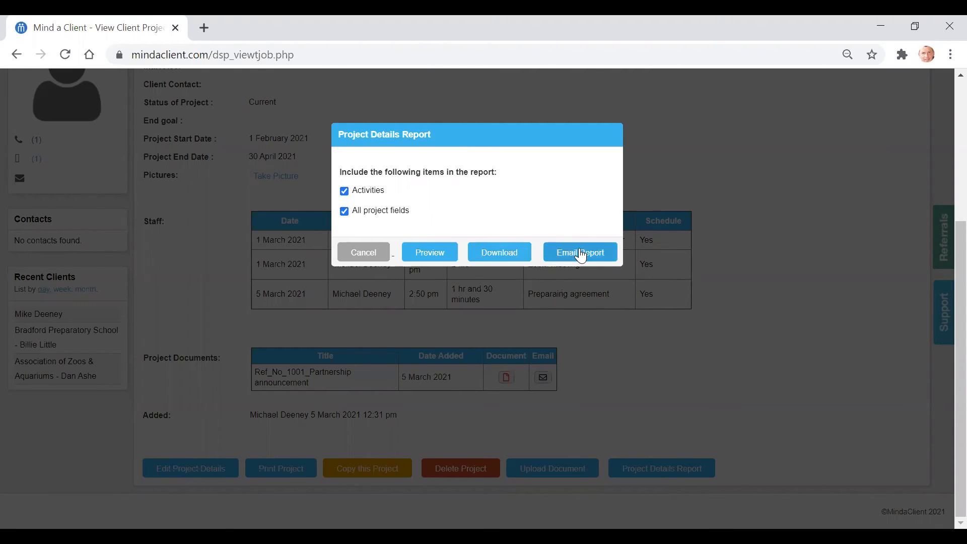
left_click(518, 254)
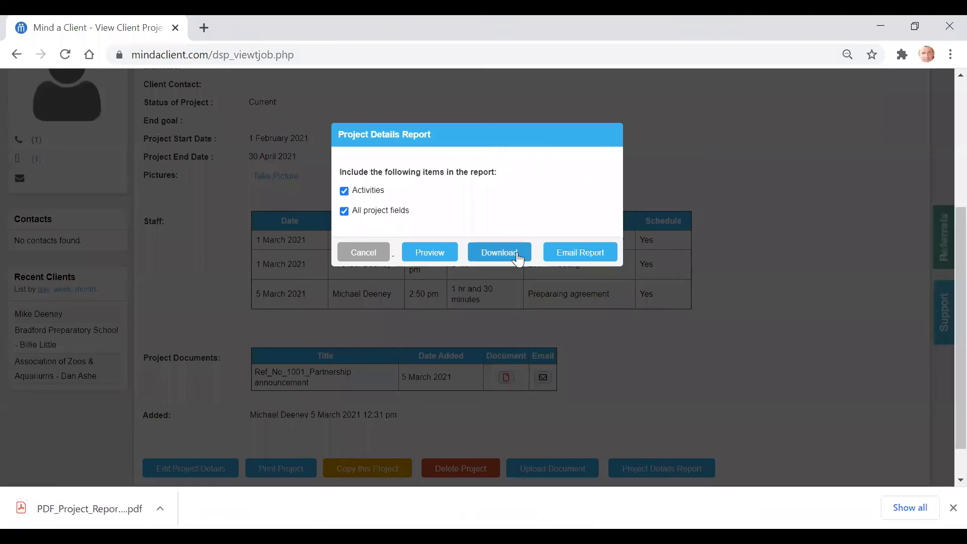
left_click(601, 259)
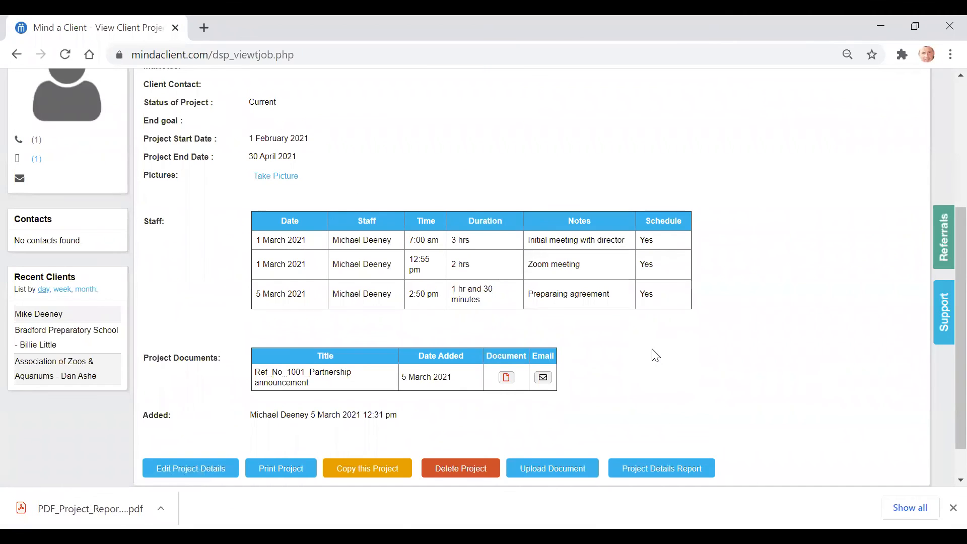
left_click(523, 406)
Preview project 1001's Project Details Report, review its staff records and overall totals, and close the preview.
left_click(636, 468)
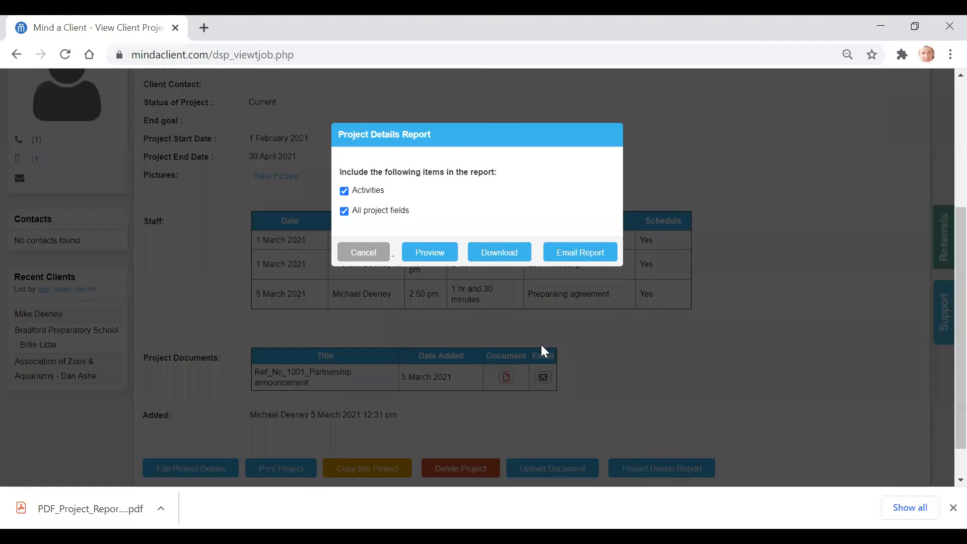
left_click(432, 255)
key("ctrl+w")
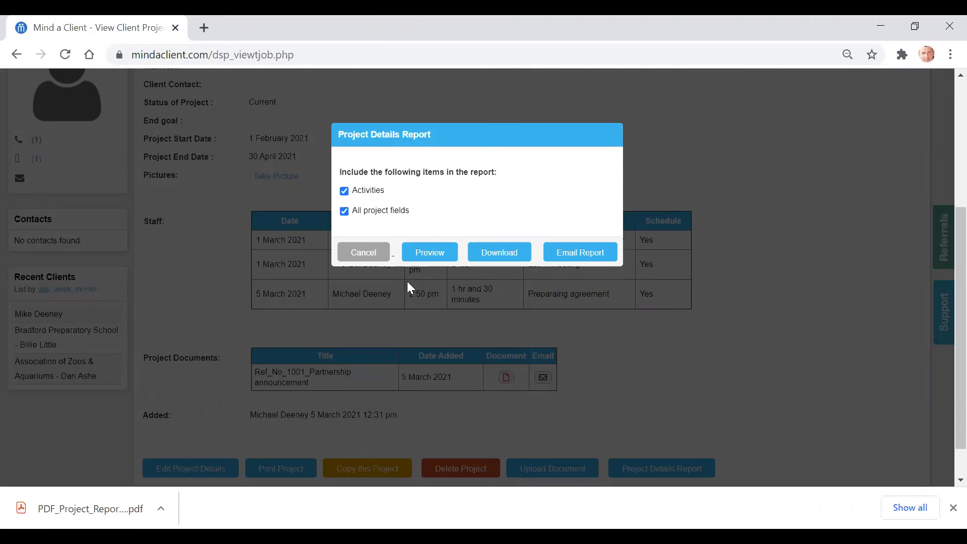
left_click(428, 255)
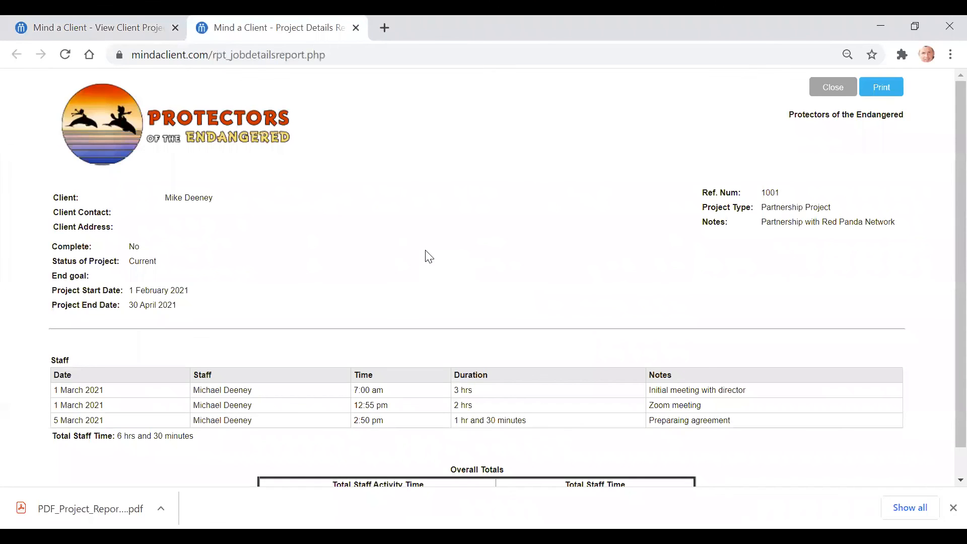
scroll(325, 232, "down", 1)
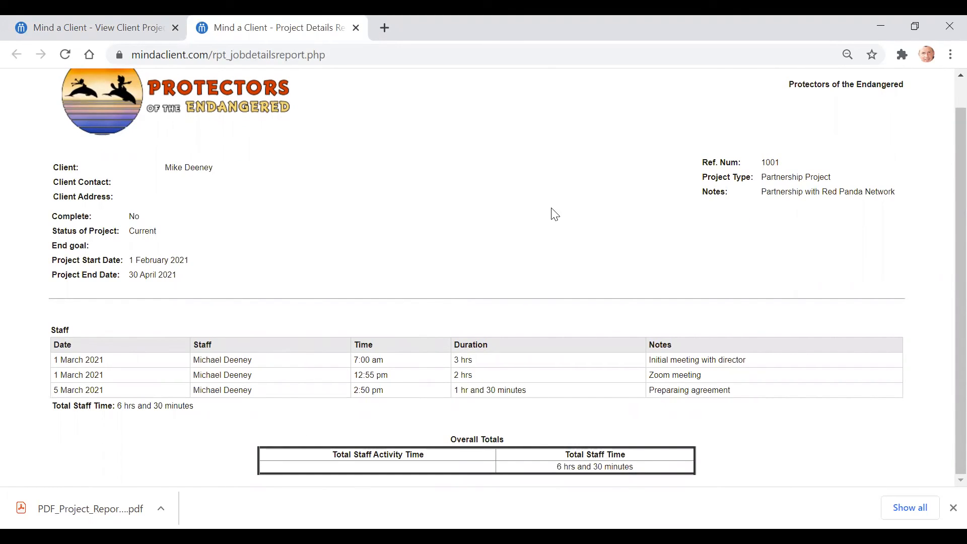
left_click(356, 29)
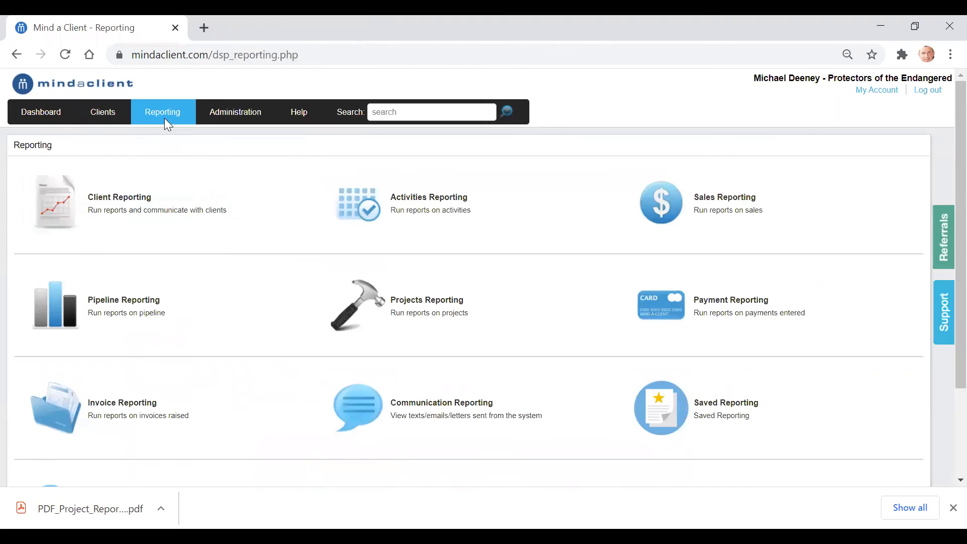
In Client Reporting, filter by the activity type School visit, look through the preset date ranges, and reset the filters.
left_click(112, 194)
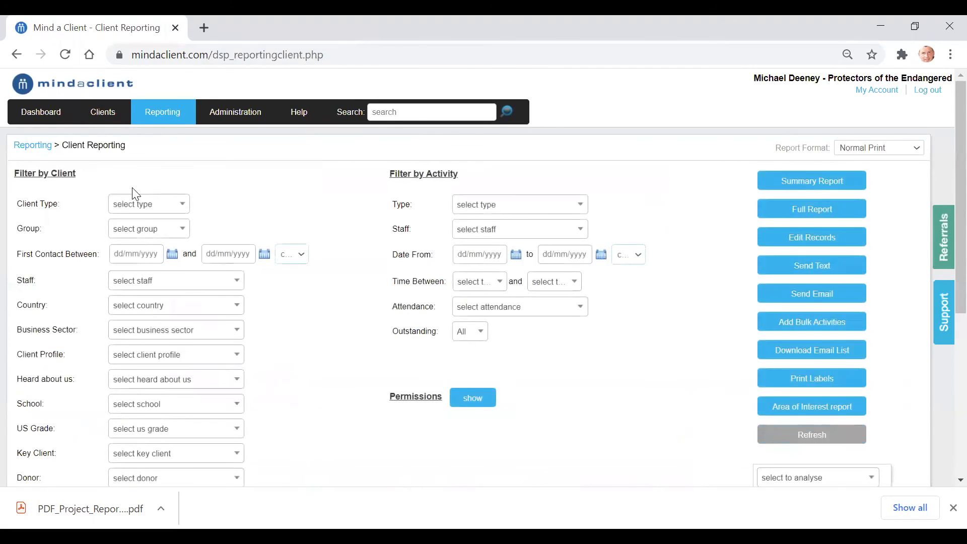
left_click(496, 210)
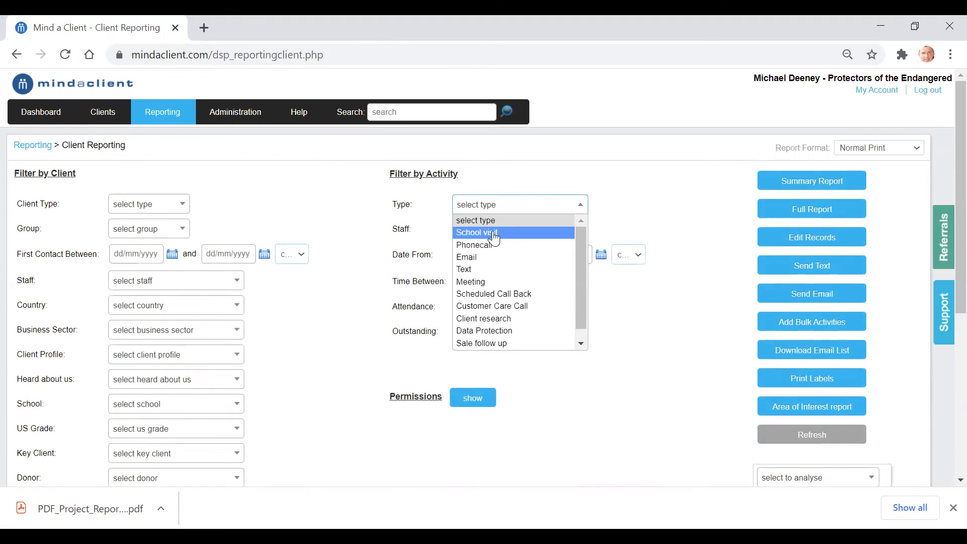
left_click(499, 232)
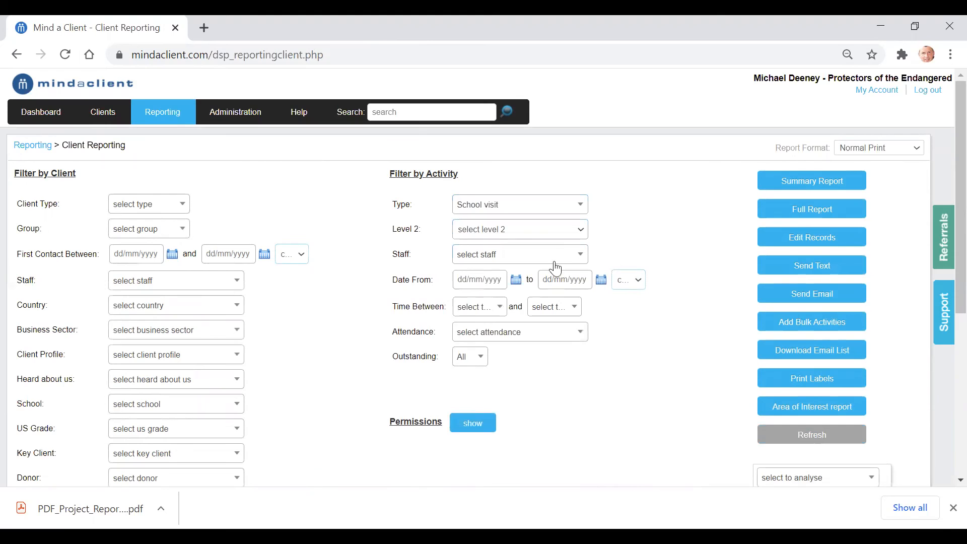
left_click(628, 281)
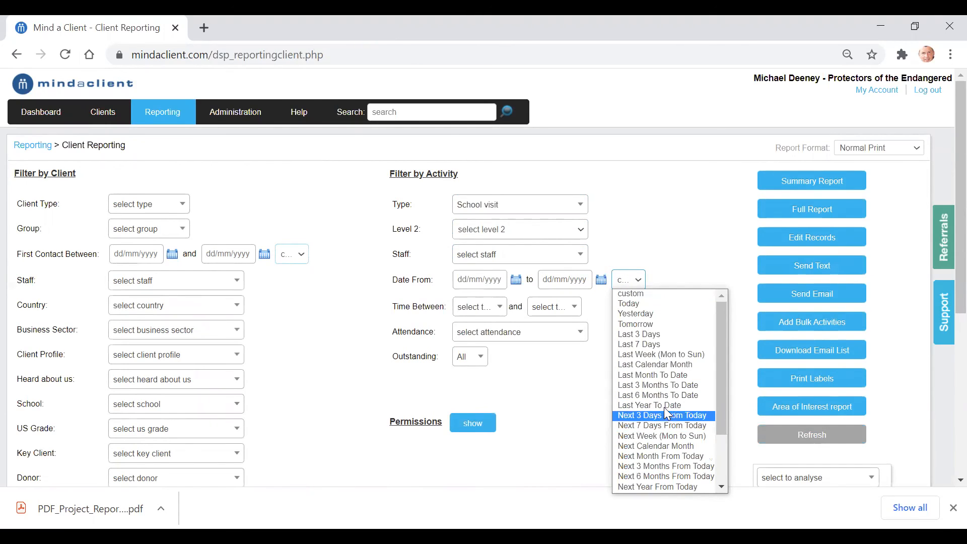
left_click(659, 227)
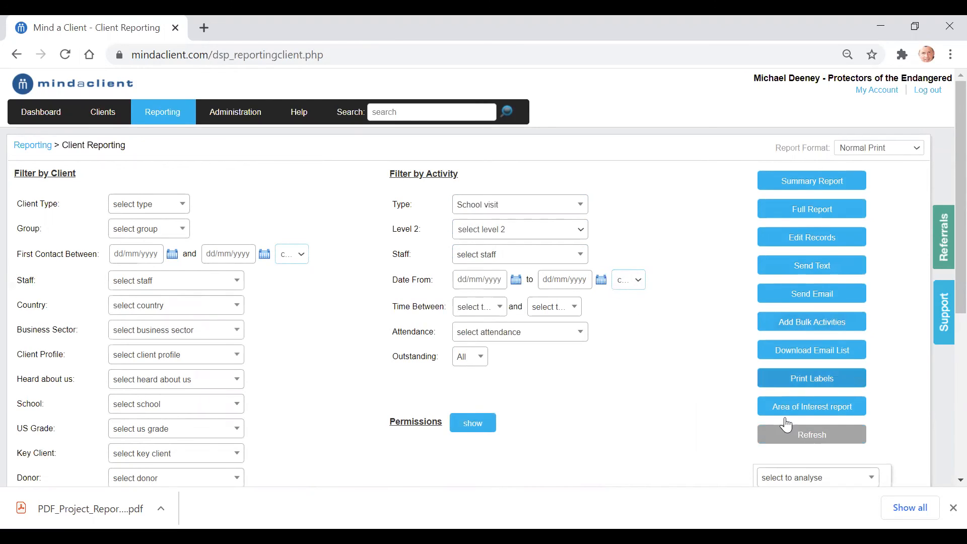
left_click(802, 442)
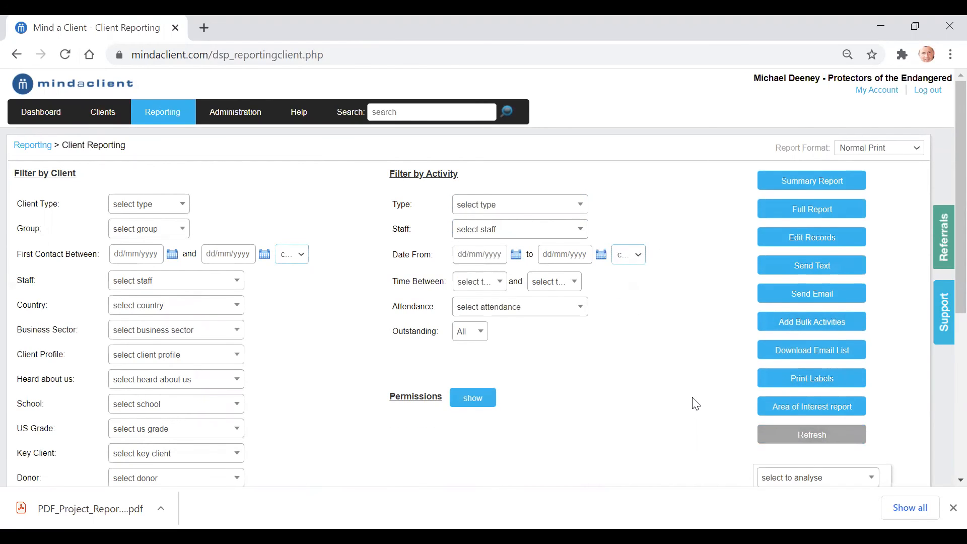
Run the Timesheet Report of client activities, review its entries, and close the report.
scroll(706, 274, "down", 5)
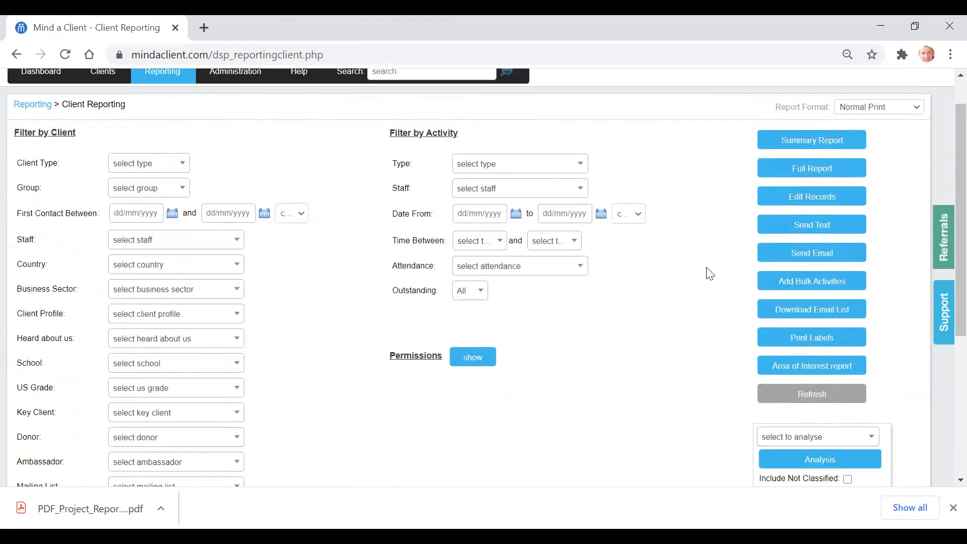
left_click(792, 334)
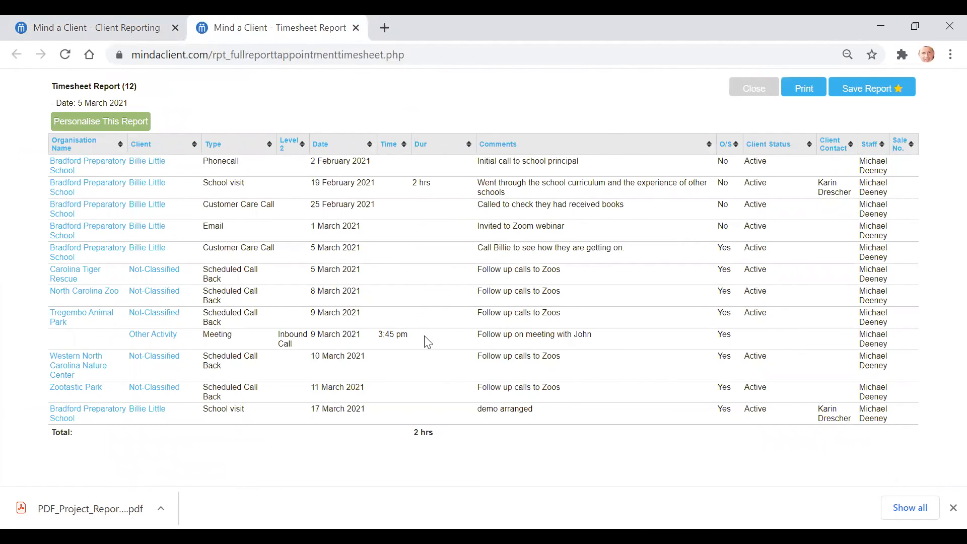
left_click(755, 89)
Open the first staff member's details in the administration area, review the access permissions, and dismiss the finished download notice.
left_click(228, 113)
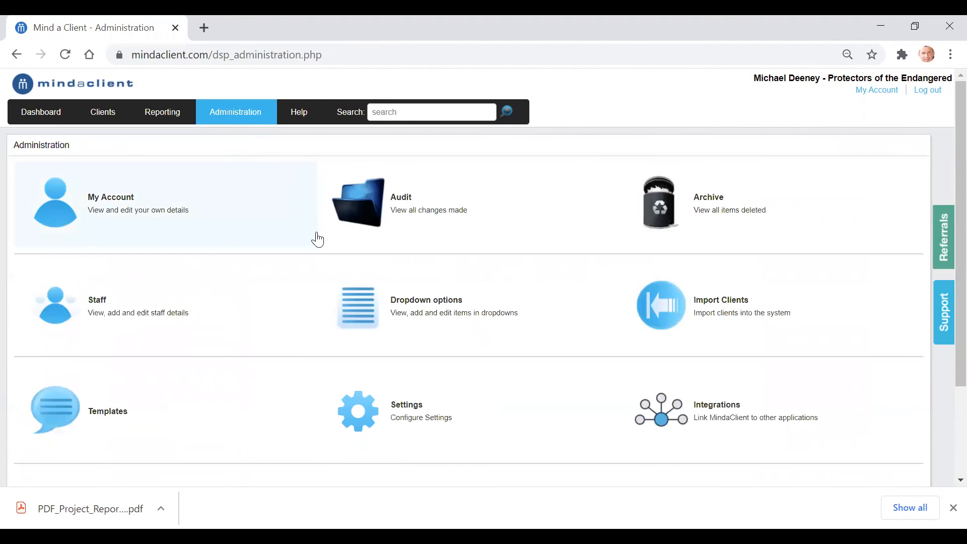
left_click(146, 267)
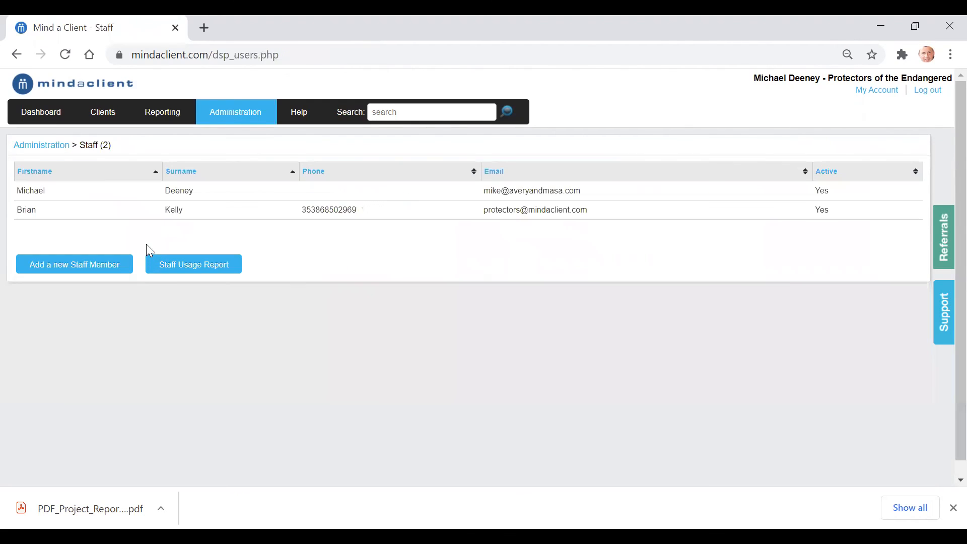
left_click(151, 199)
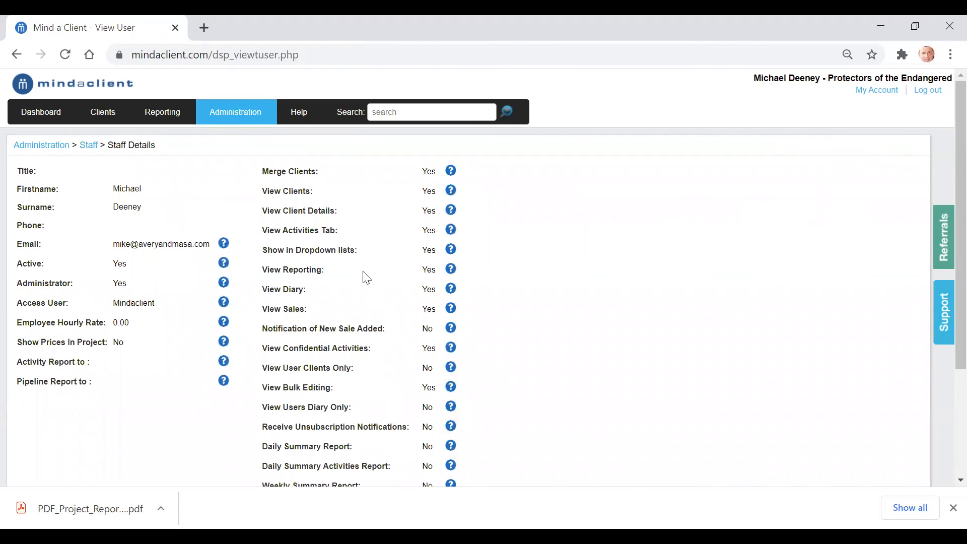
left_click(954, 508)
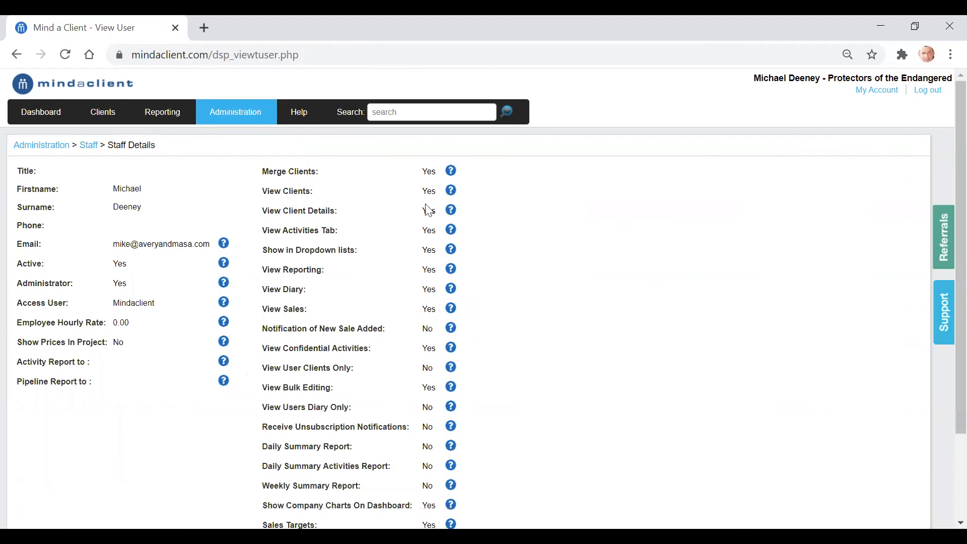
Browse the Help video tutorials and their topic list, from Getting Started through GDPR and Clients, and return to the dashboard.
left_click(294, 119)
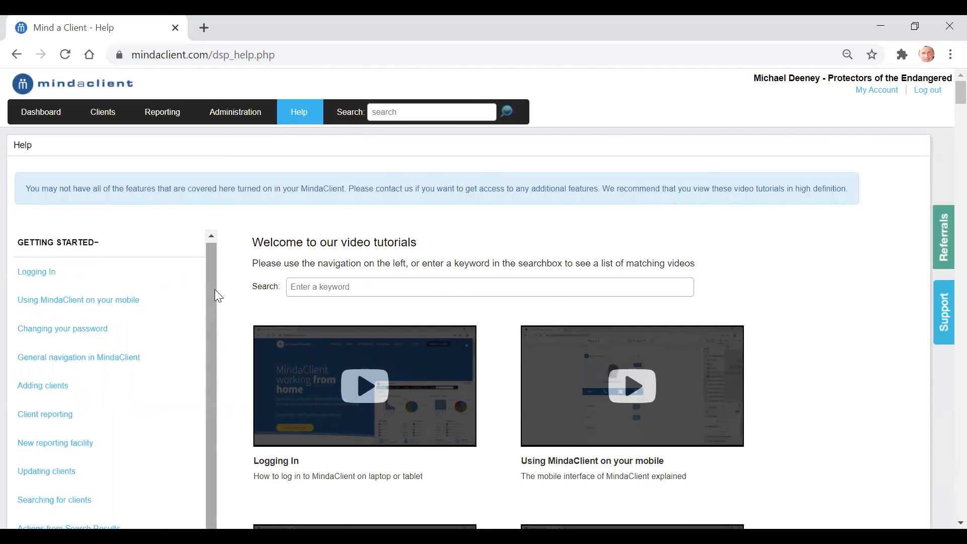
scroll(144, 347, "down", 1)
scroll(149, 357, "down", 8)
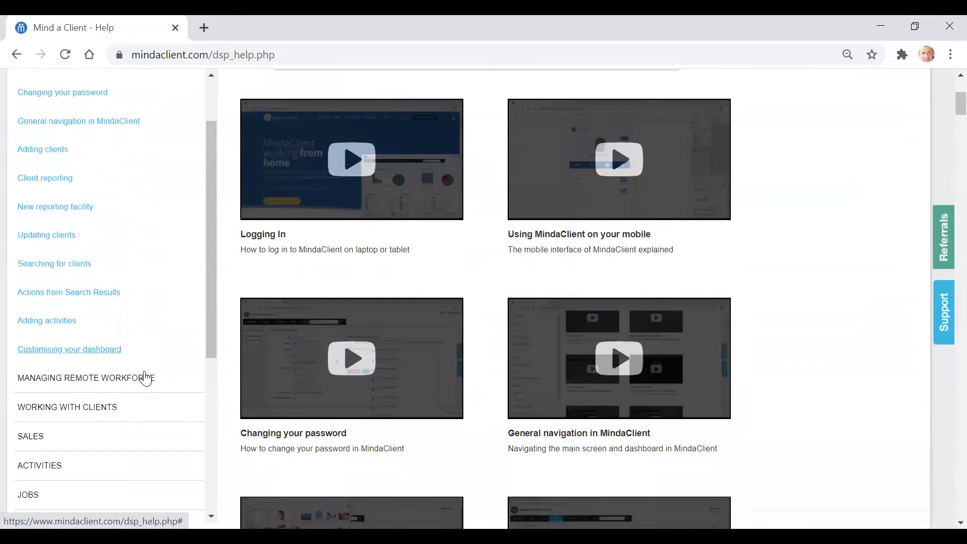
scroll(90, 428, "down", 3)
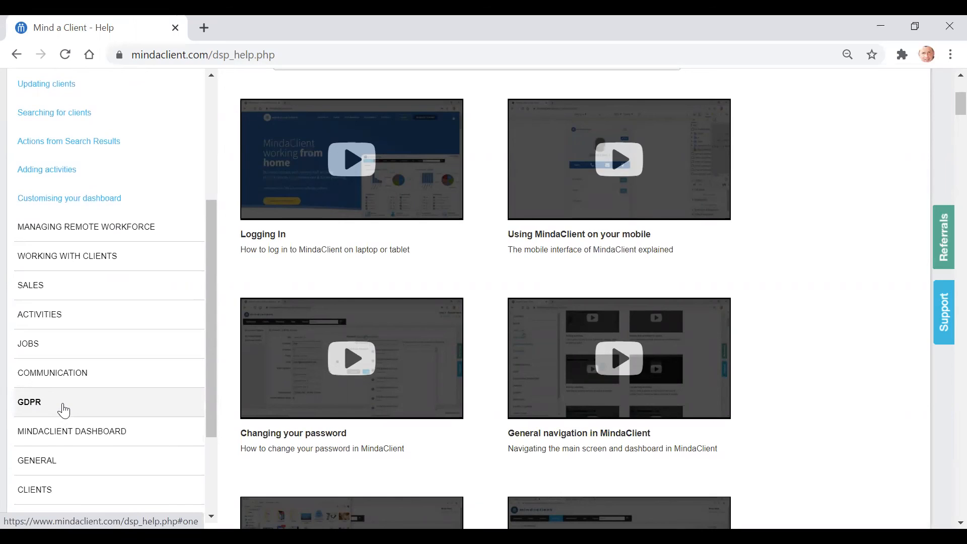
scroll(65, 403, "up", 5)
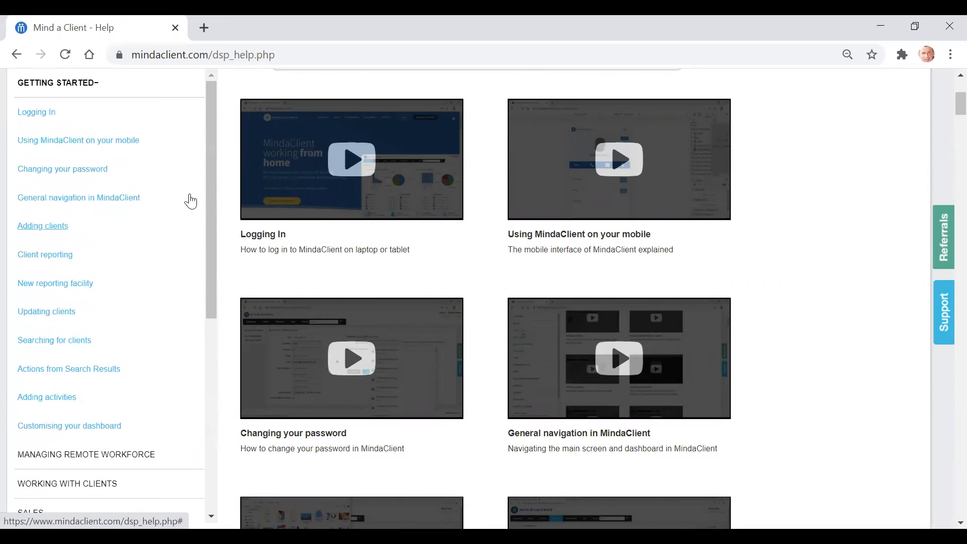
scroll(852, 211, "up", 5)
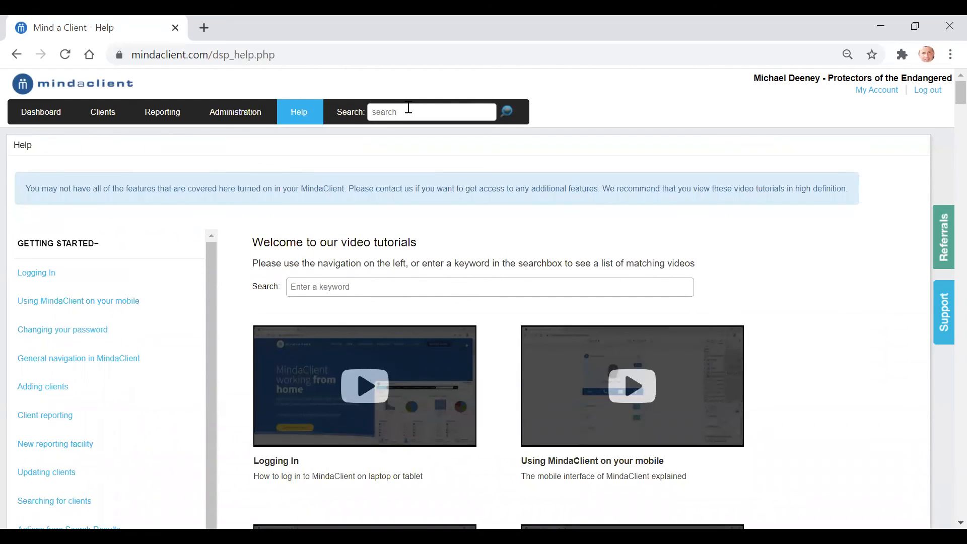
left_click(32, 114)
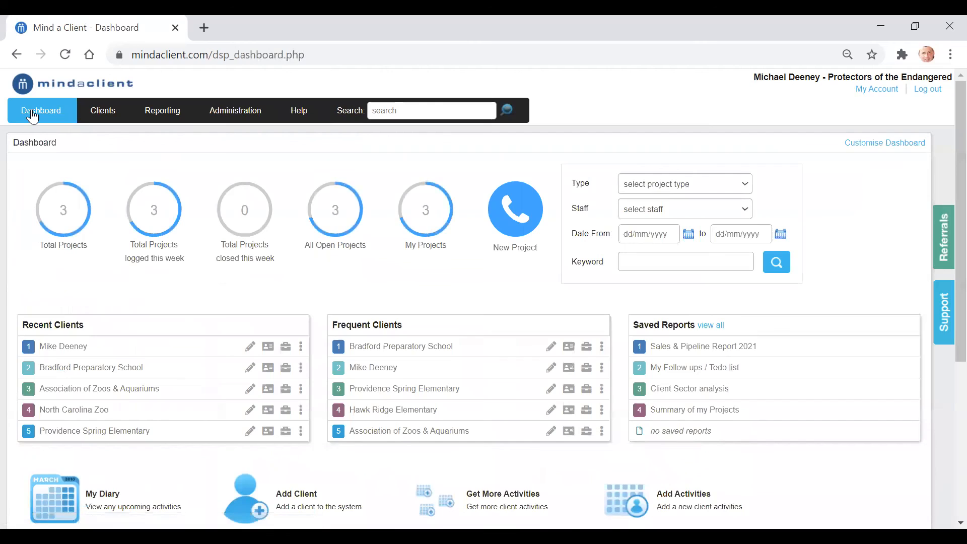